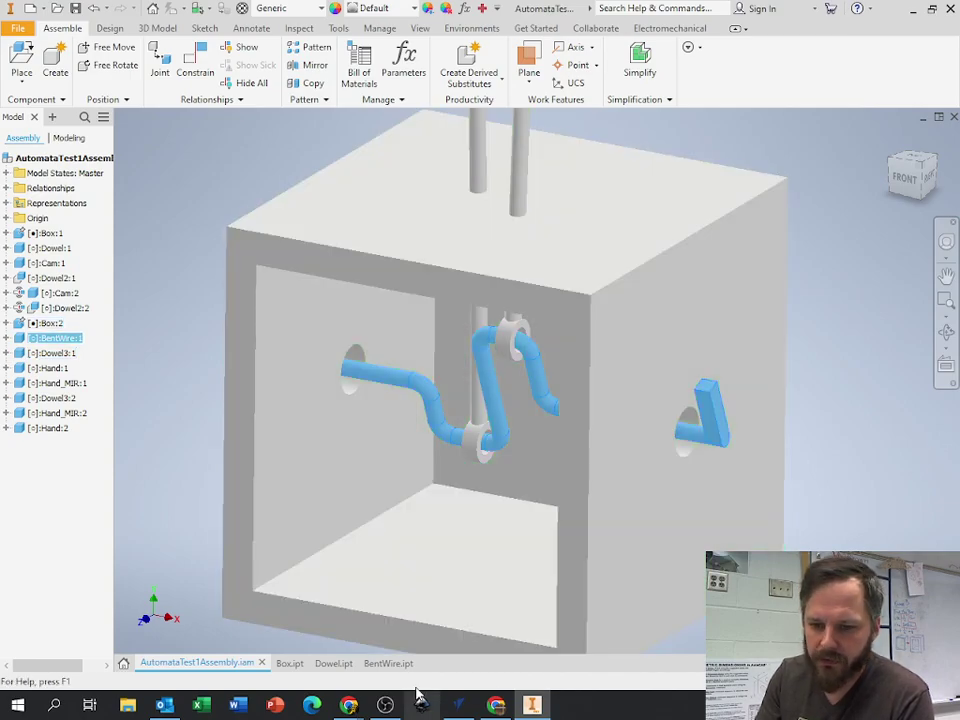
- Spin the hand part in the assembly, then view the BentWire.ipt part on its own
left_click_drag(703, 401, 662, 418)
left_click(383, 665)
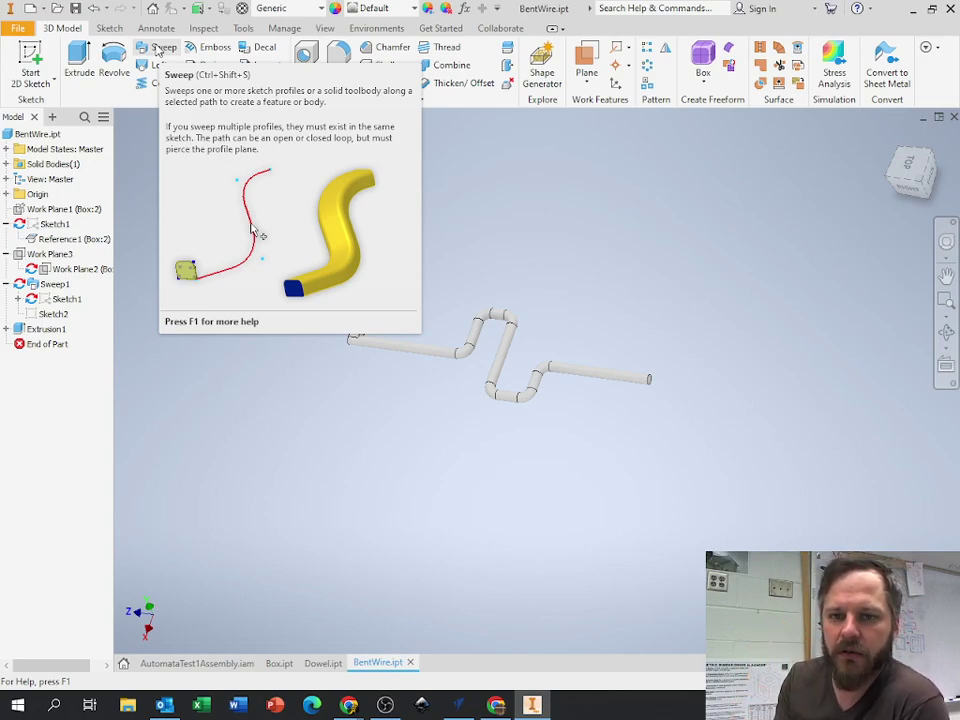
- Create a new part, Part1, from the Standard (in).ipt template
left_click(25, 34)
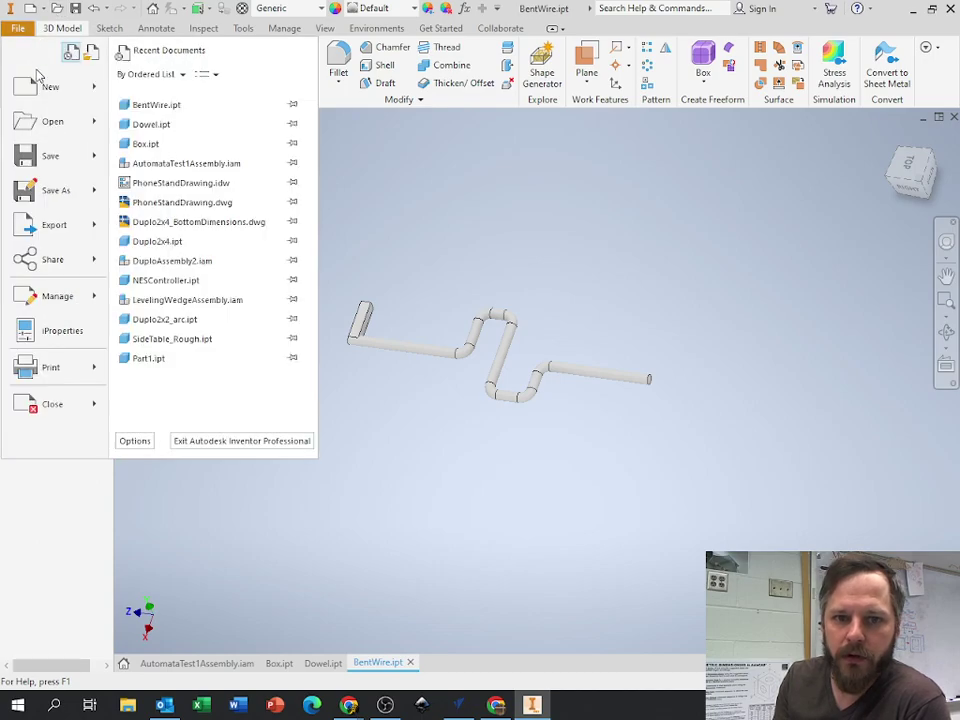
mouse_move(54, 92)
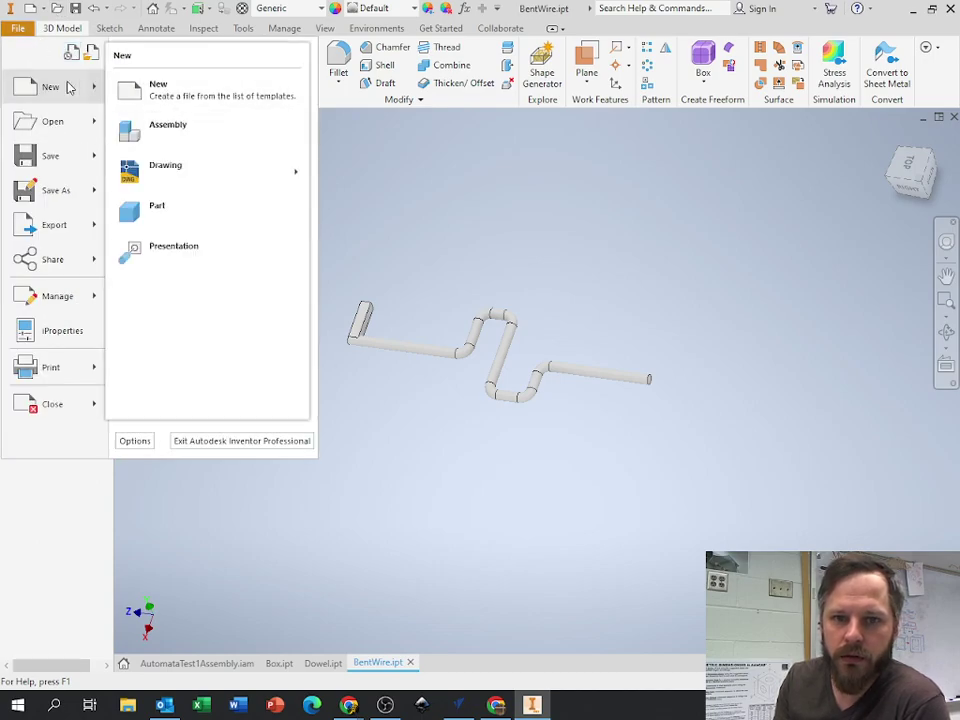
key("Escape")
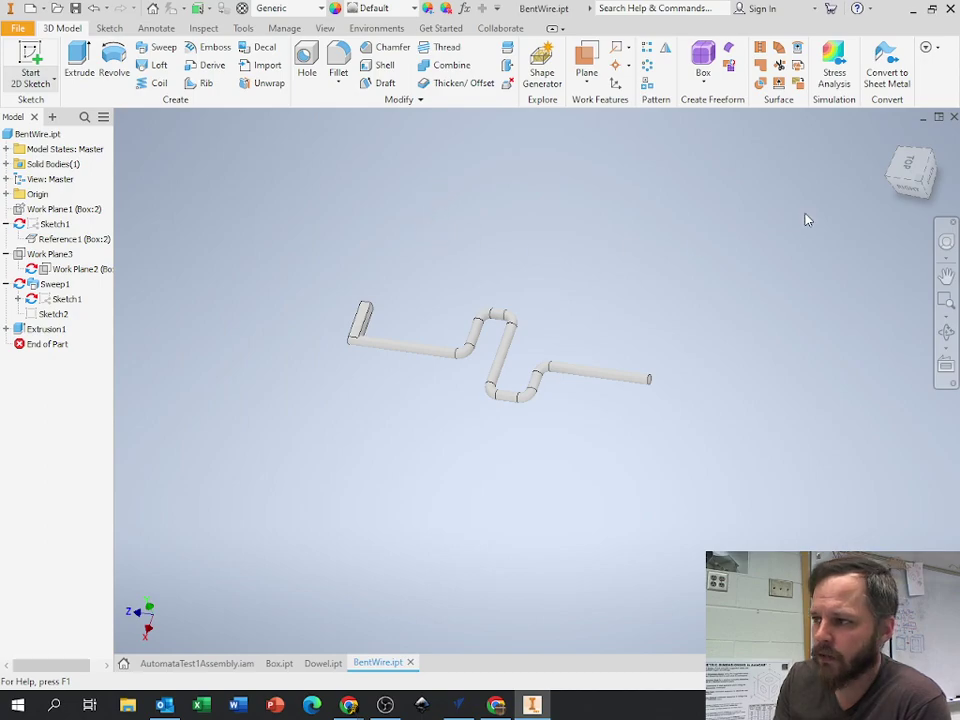
key("ctrl+n")
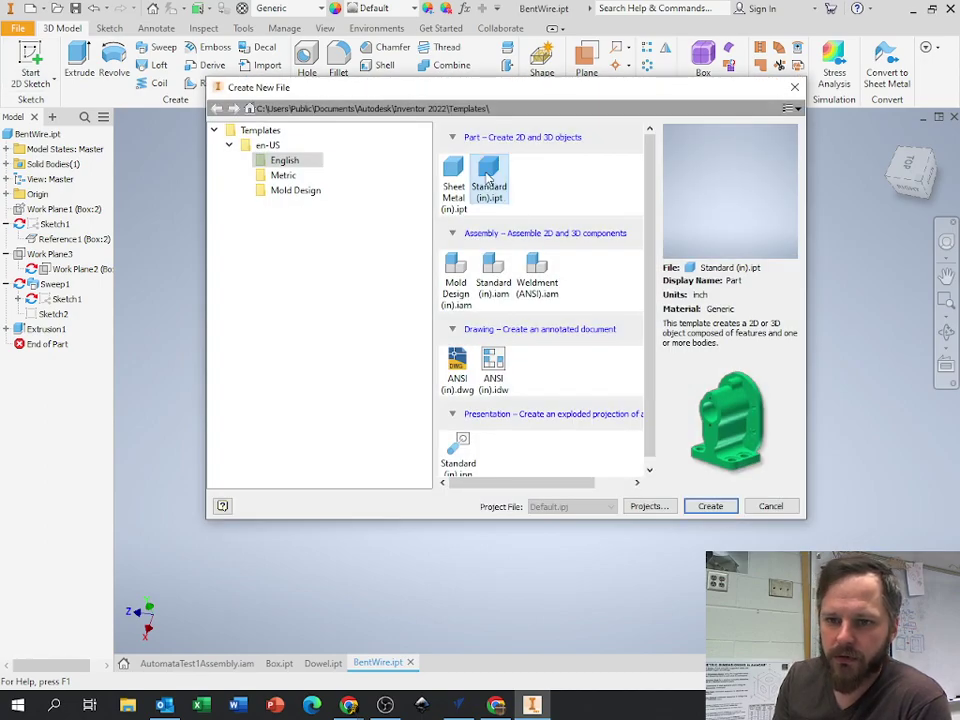
left_click(716, 508)
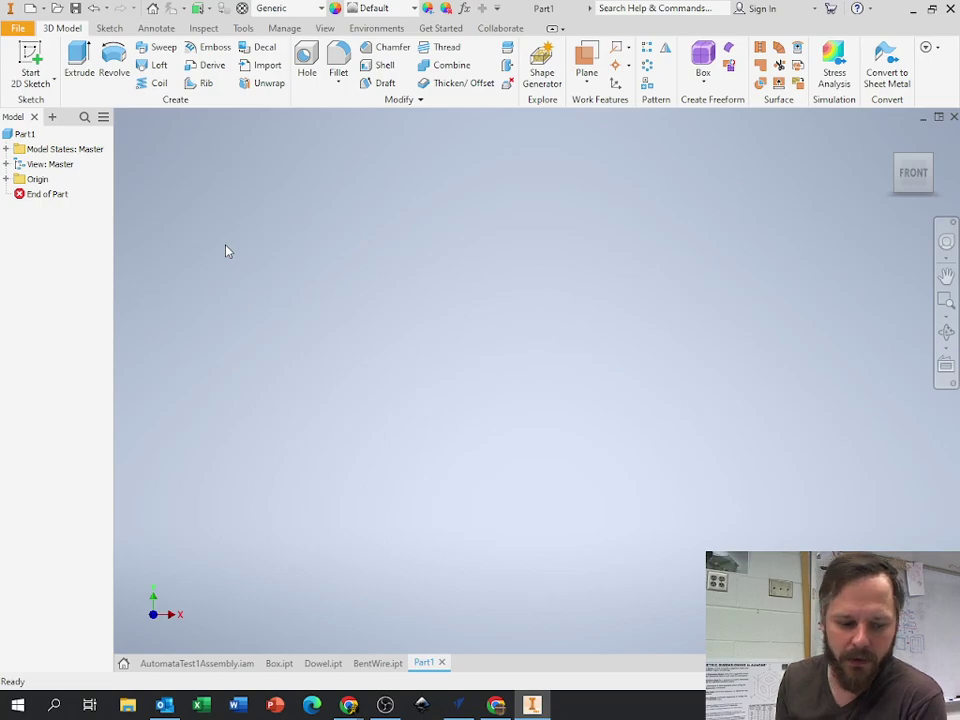
- Start a 2D sketch on Part1's YZ origin plane
left_click(32, 57)
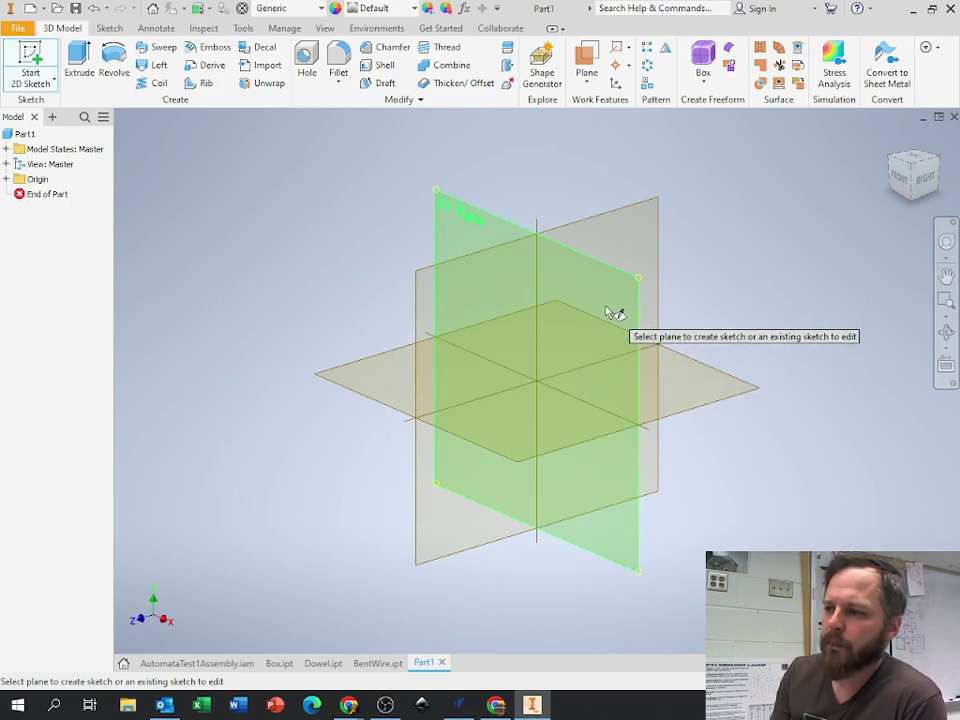
mouse_move(630, 336)
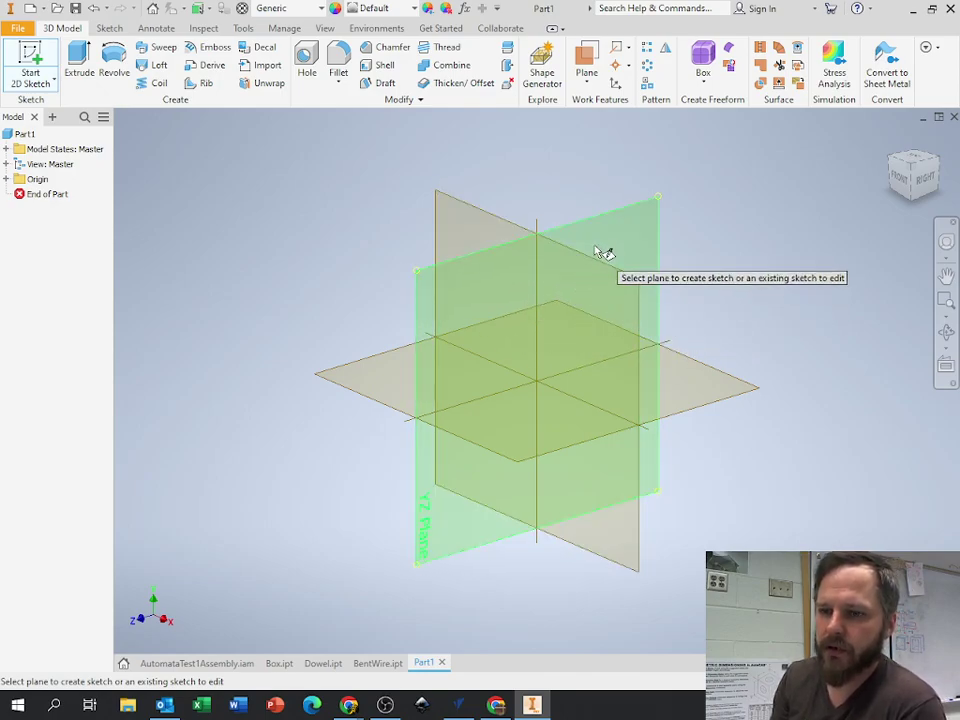
left_click(631, 222)
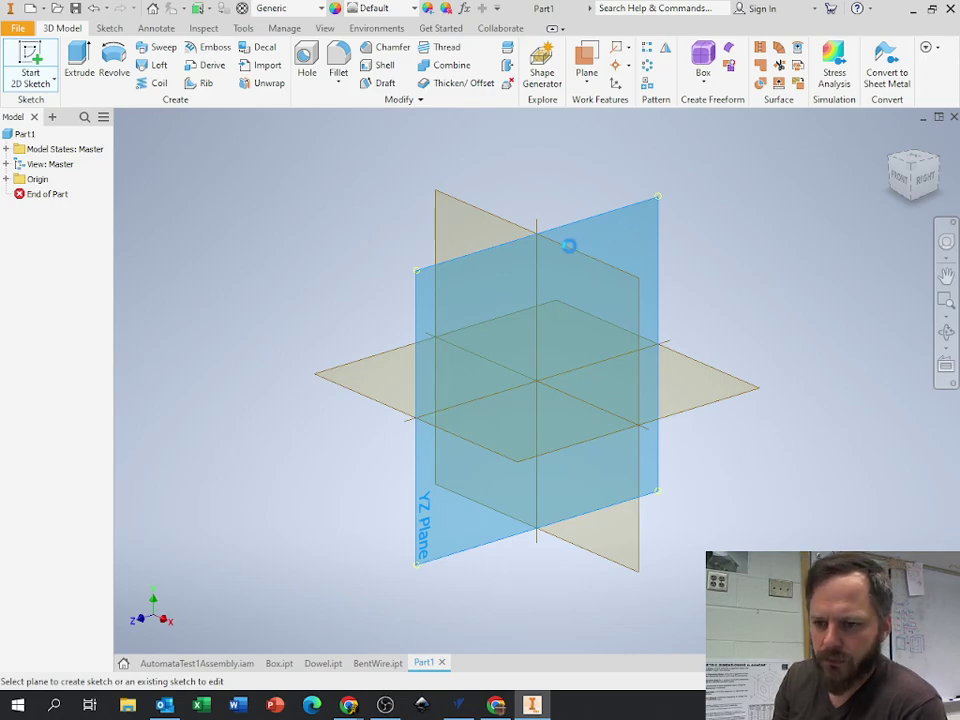
- Draw a 0.125 in diameter circle centred on the origin and finish Sketch1
left_click(114, 60)
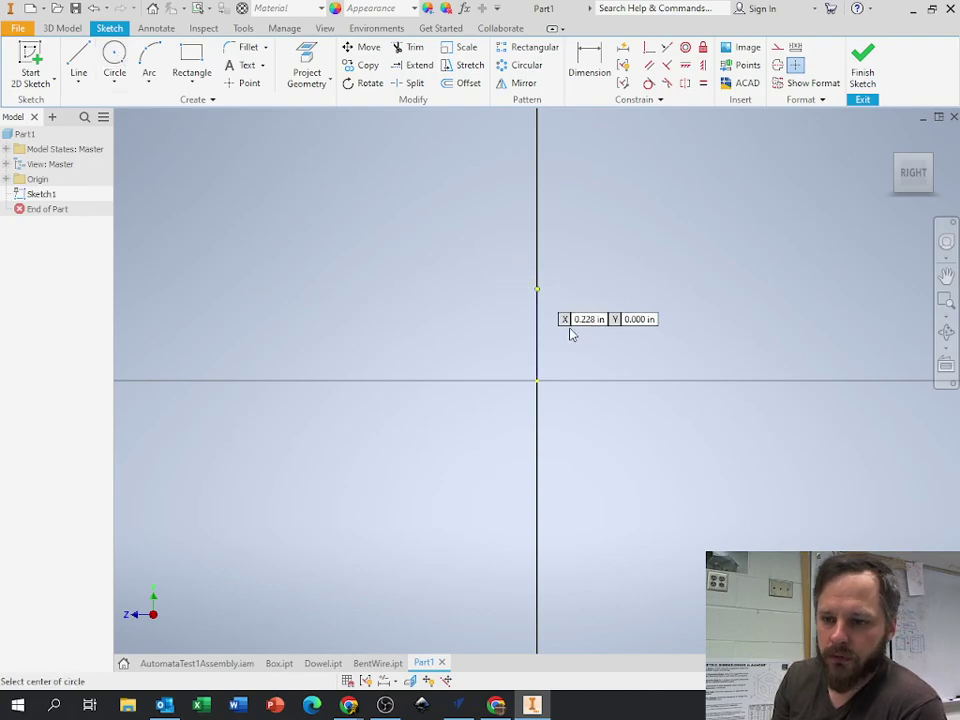
left_click(538, 379)
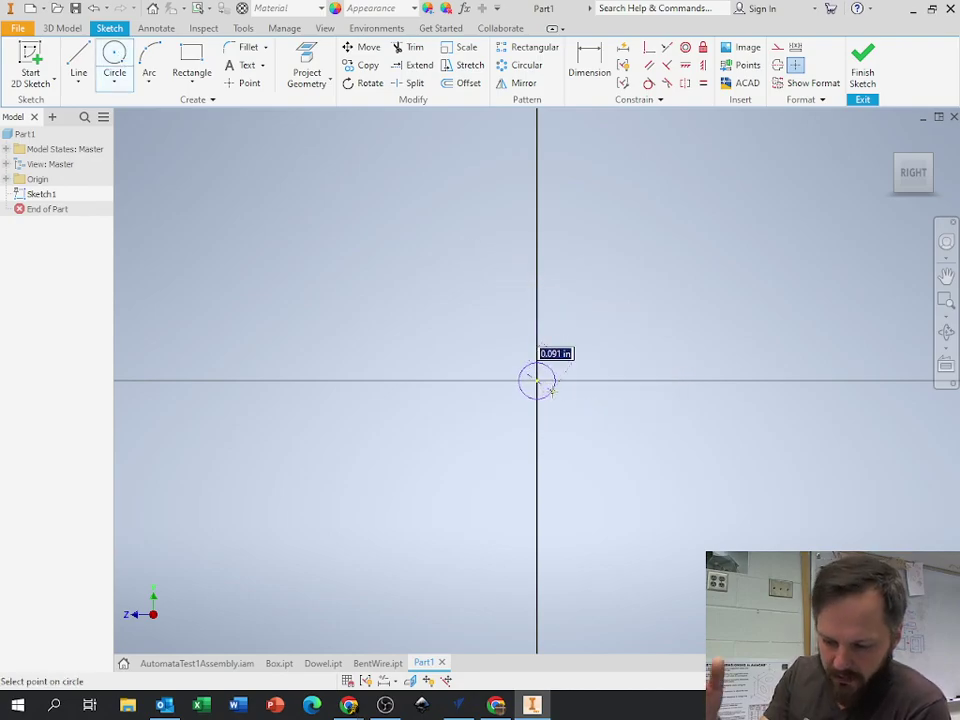
type("1/8")
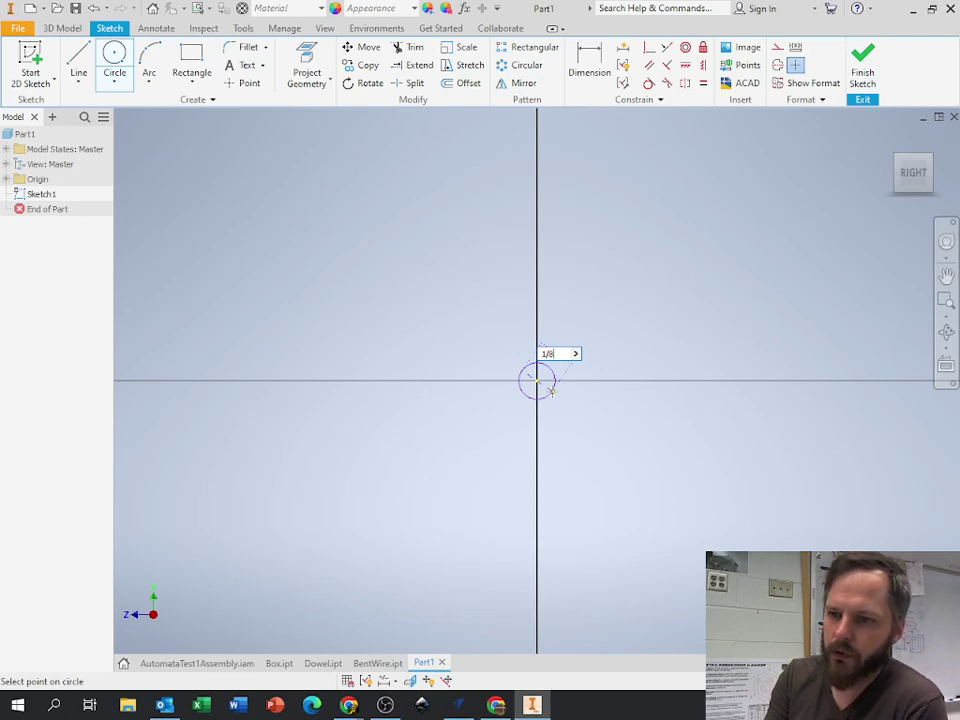
key("Return")
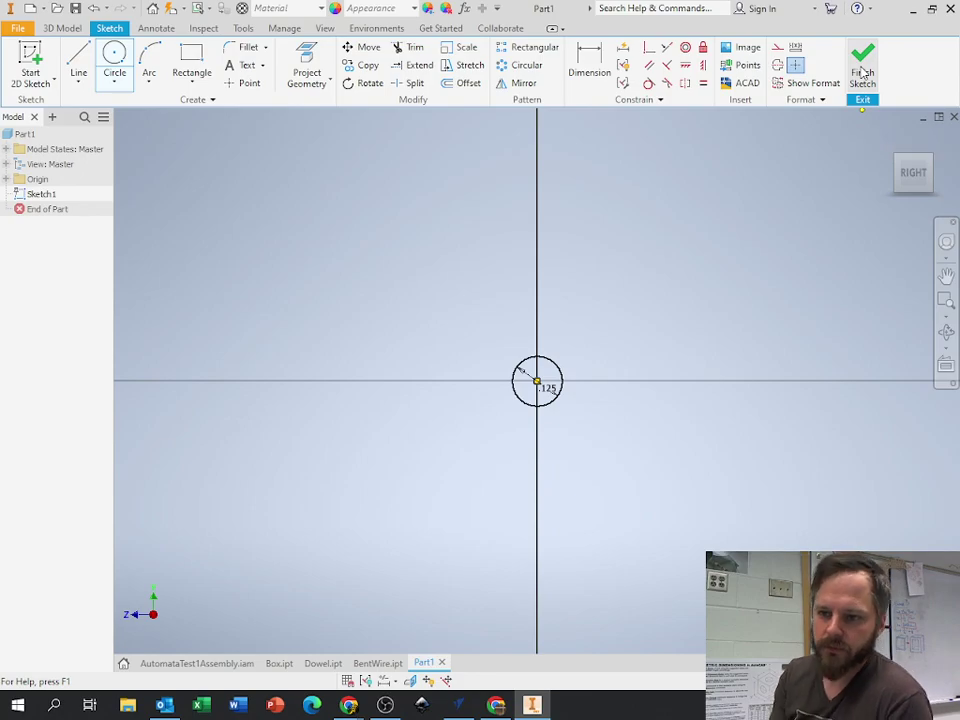
left_click(860, 64)
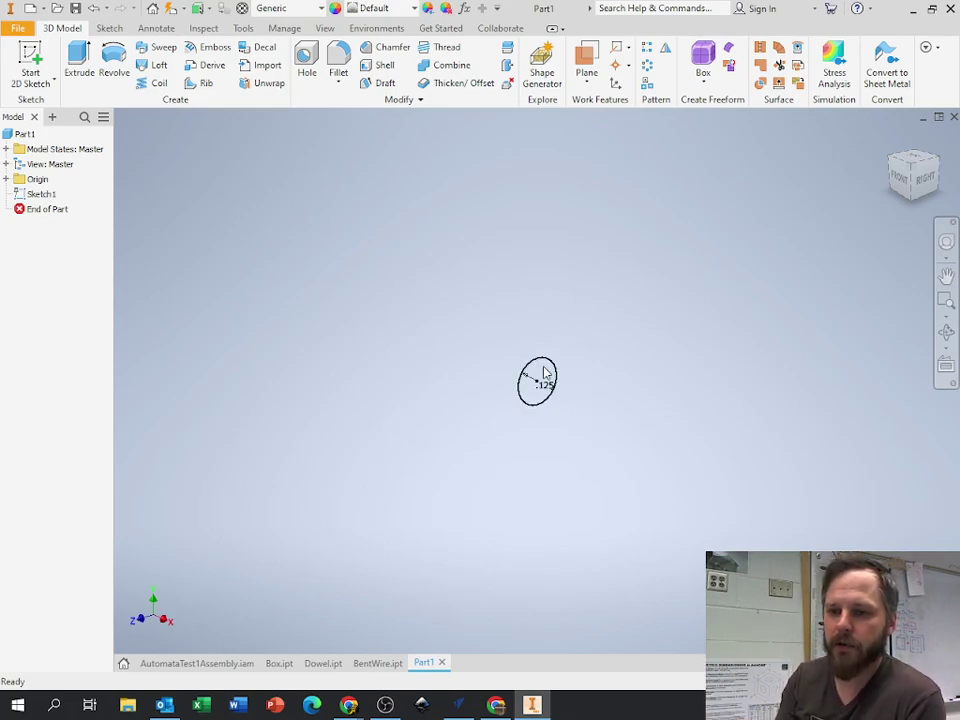
- Start Sketch2 on the XY plane and frame the view with the origin at left
mouse_move(575, 441)
middle_mouse_down("shift")
mouse_move(566, 463)
mouse_move(568, 424)
middle_mouse_up("shift")
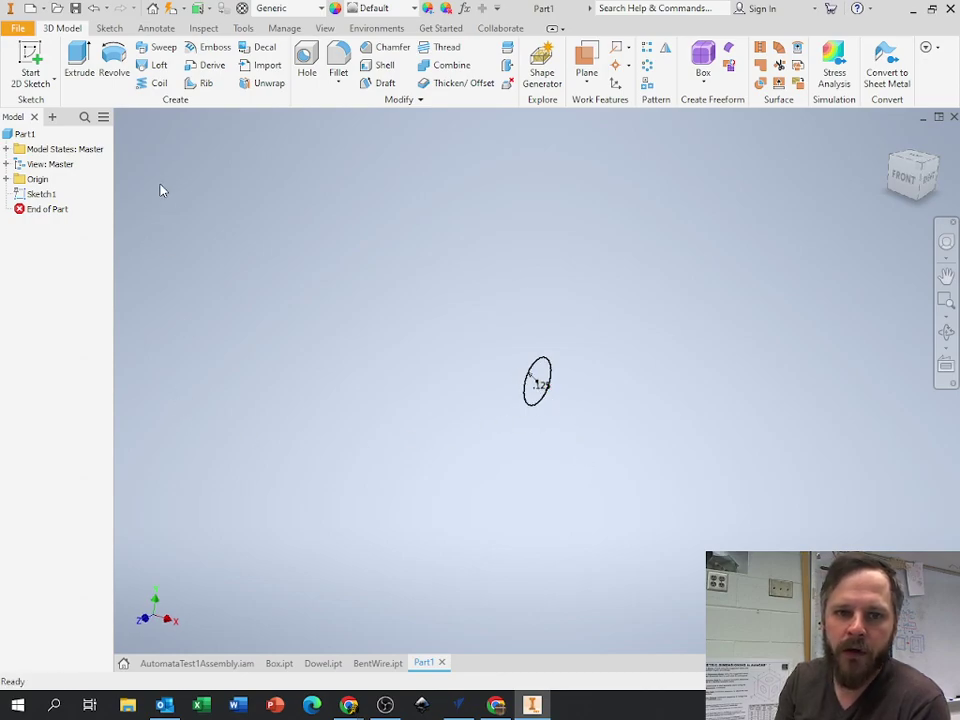
left_click(30, 62)
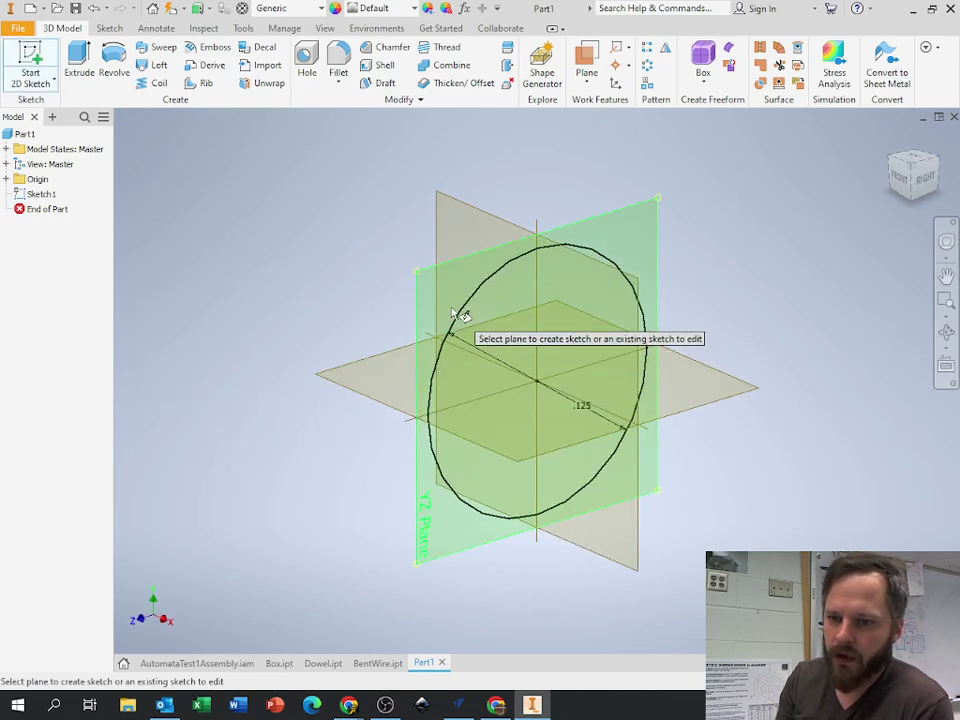
middle_click_drag(449, 365, 521, 364, "shift")
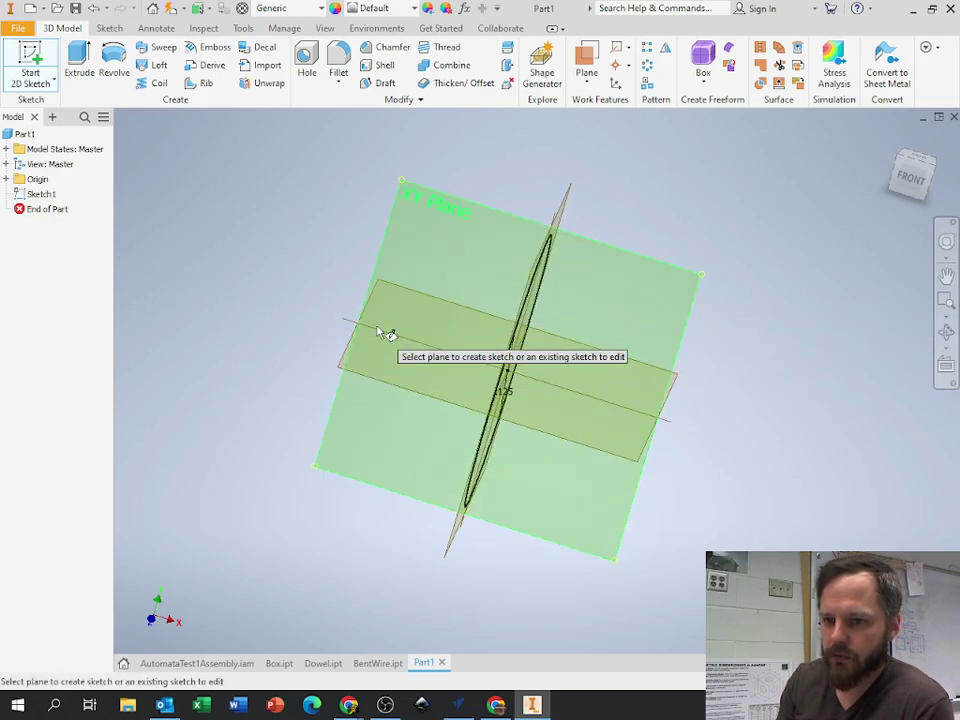
left_click(653, 315)
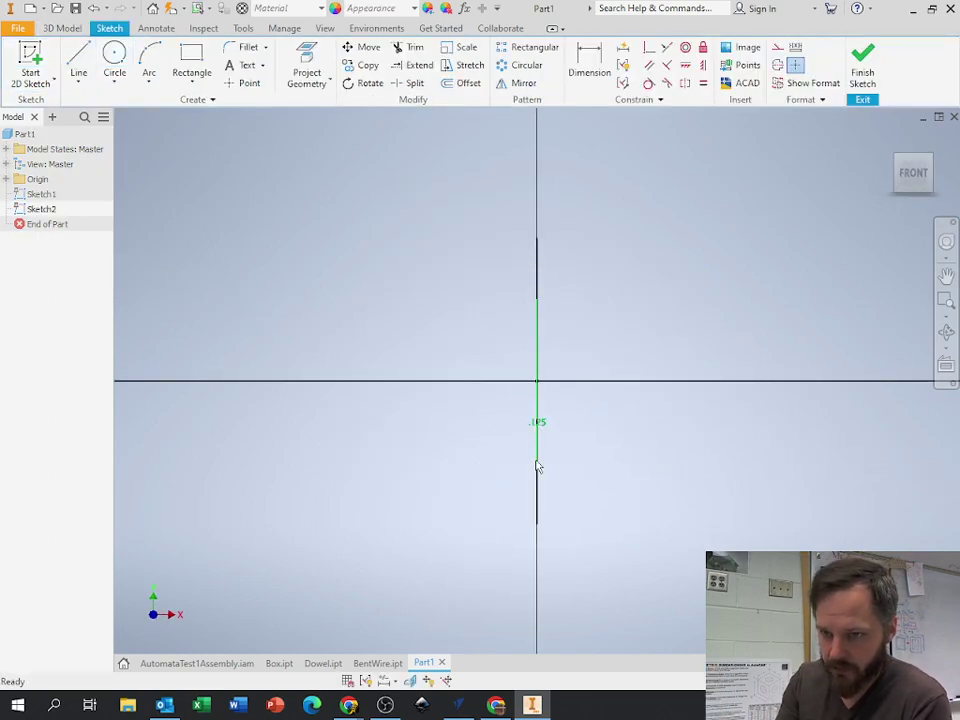
mouse_move(536, 465)
middle_mouse_down("shift")
mouse_move(585, 491)
mouse_move(562, 450)
middle_mouse_up("shift")
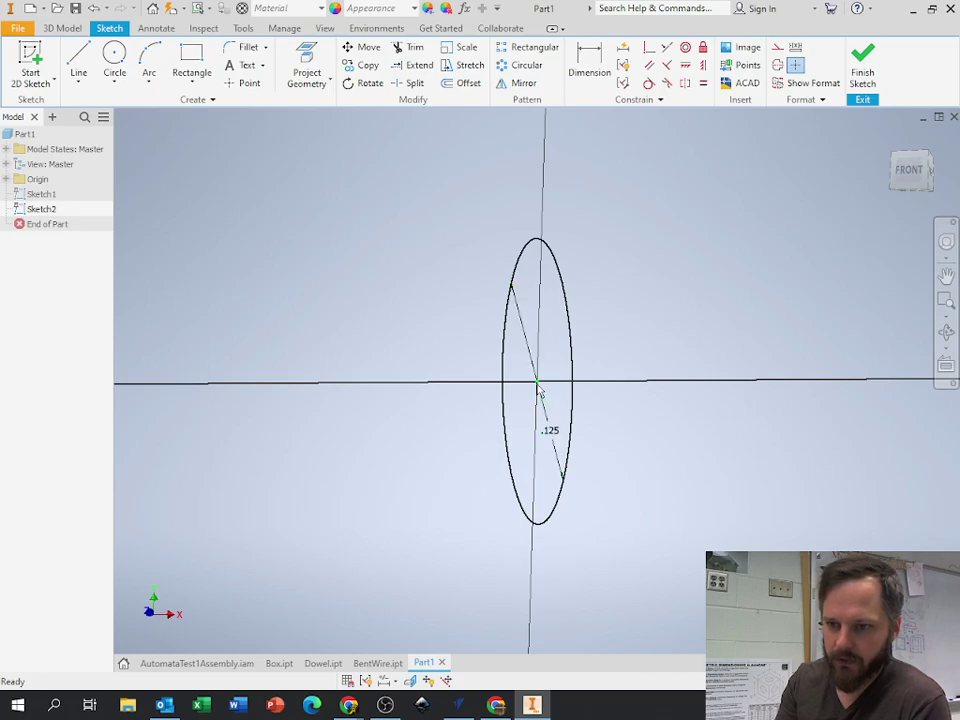
scroll(651, 452, "up", 10)
middle_click_drag(675, 463, 370, 422)
- Draw a 1.5 in line from the origin, a rise of about 0.93 in, and a 1.13 in top leg
left_click(80, 58)
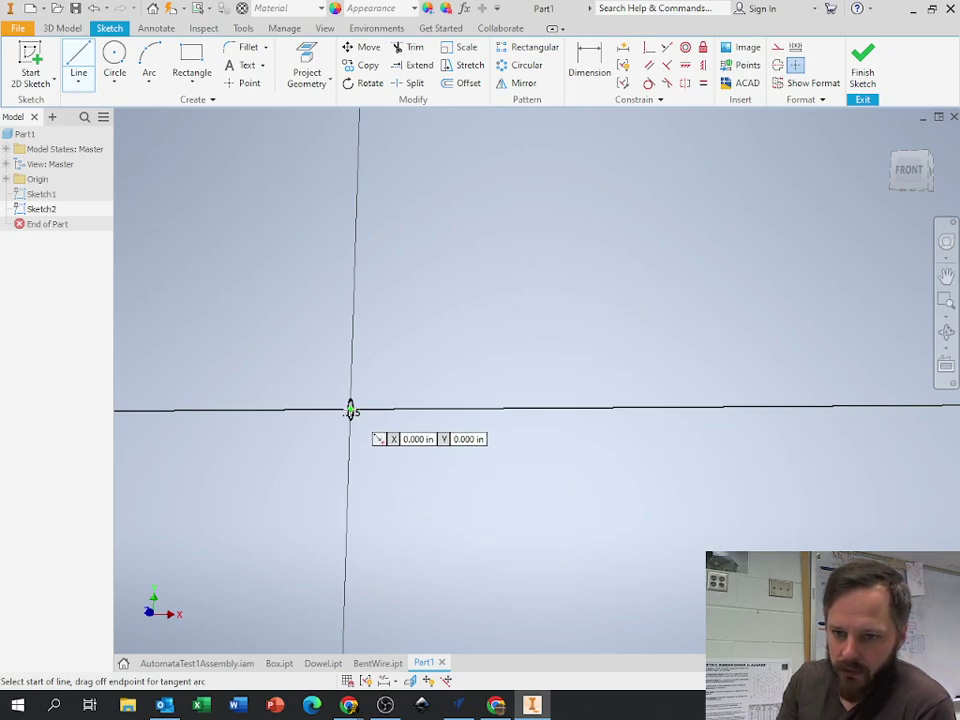
left_click(350, 410)
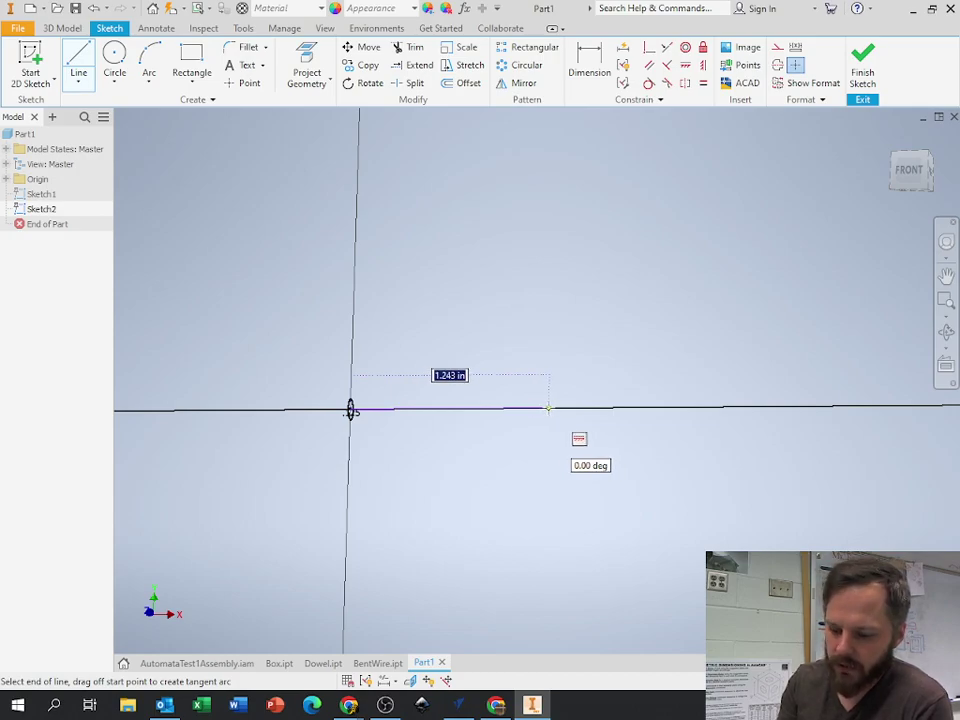
type("1.5")
key("Return")
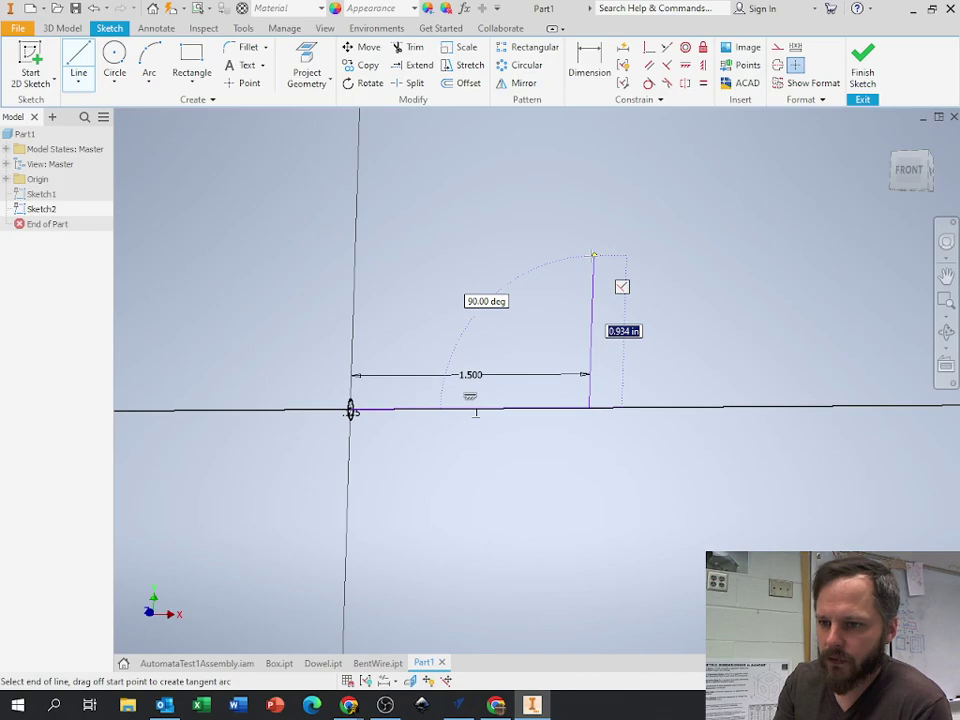
left_click(594, 248)
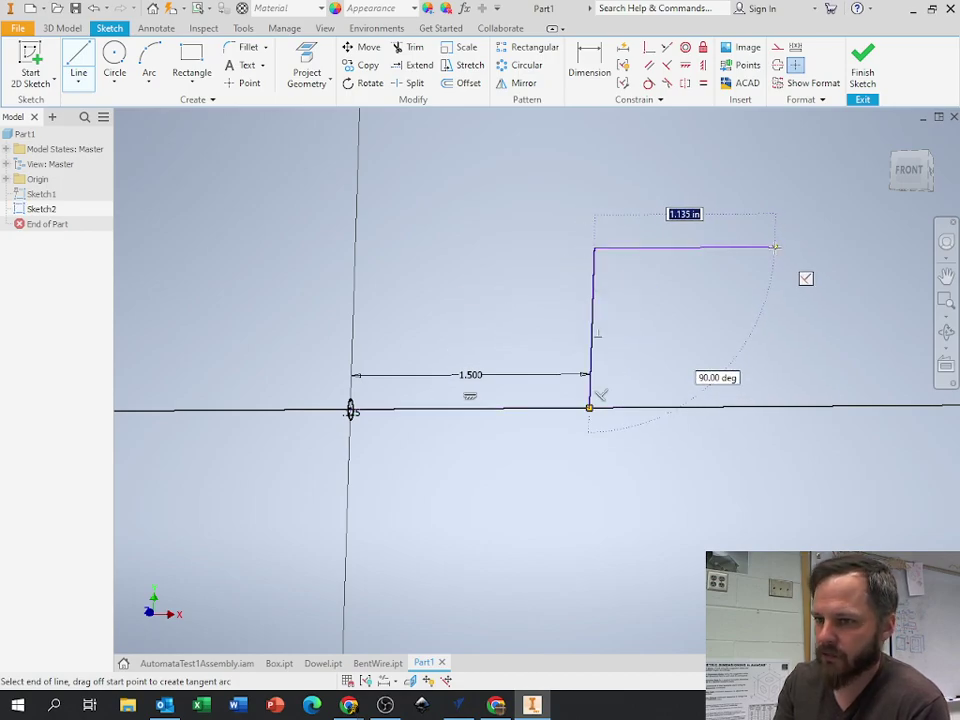
left_click(774, 247)
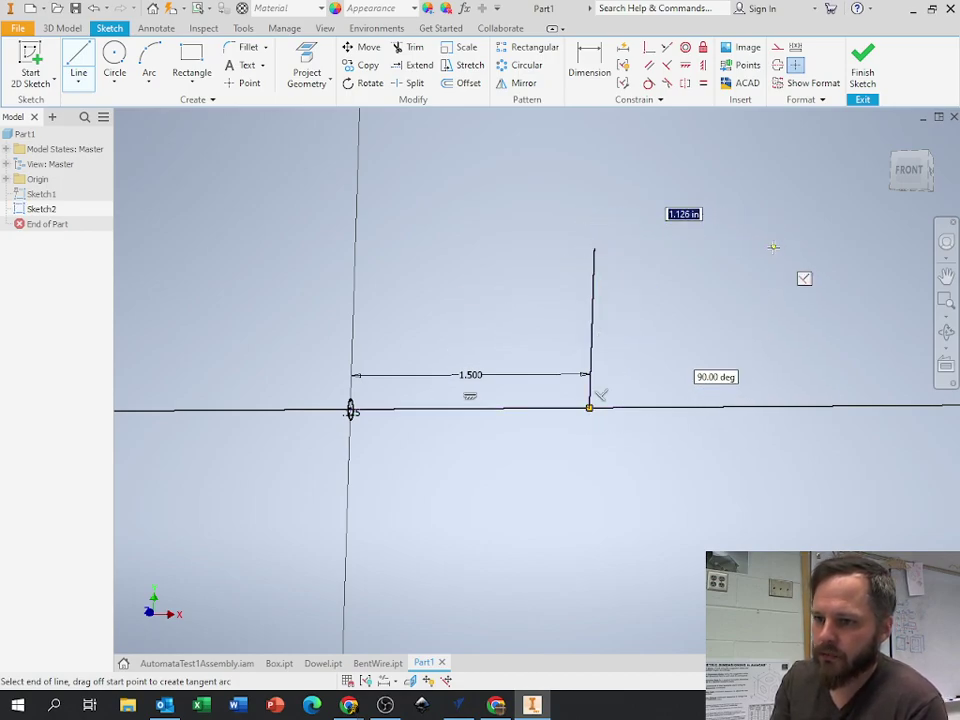
- Continue the path down below the axis, across, back up, right along the axis, and a short drop
mouse_move(764, 497)
middle_mouse_down()
mouse_move(546, 459)
mouse_move(410, 462)
middle_mouse_up()
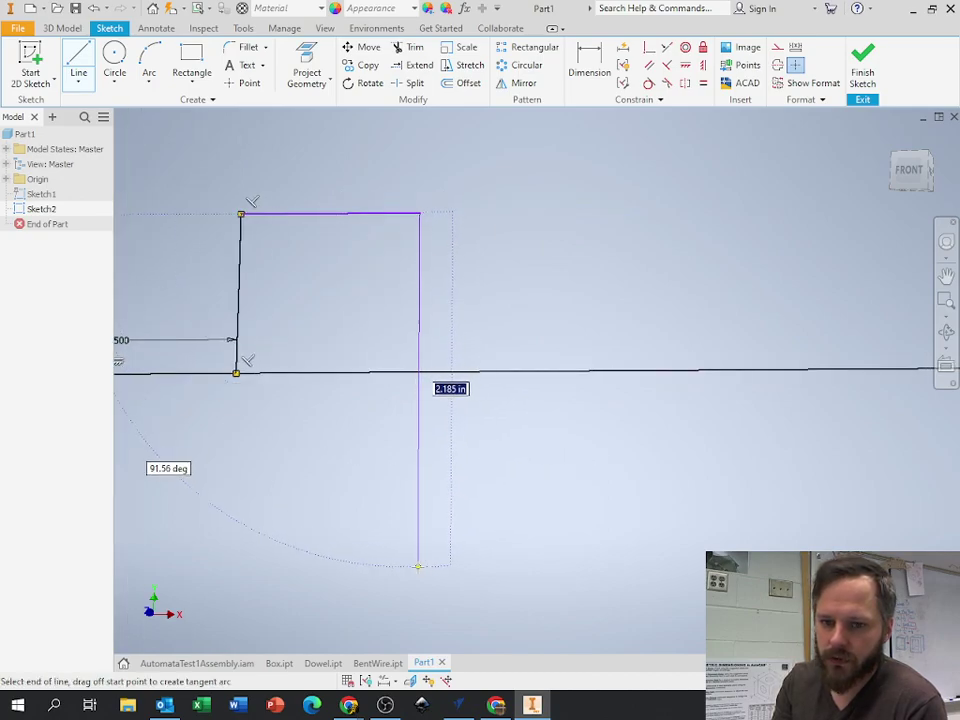
left_click(409, 566)
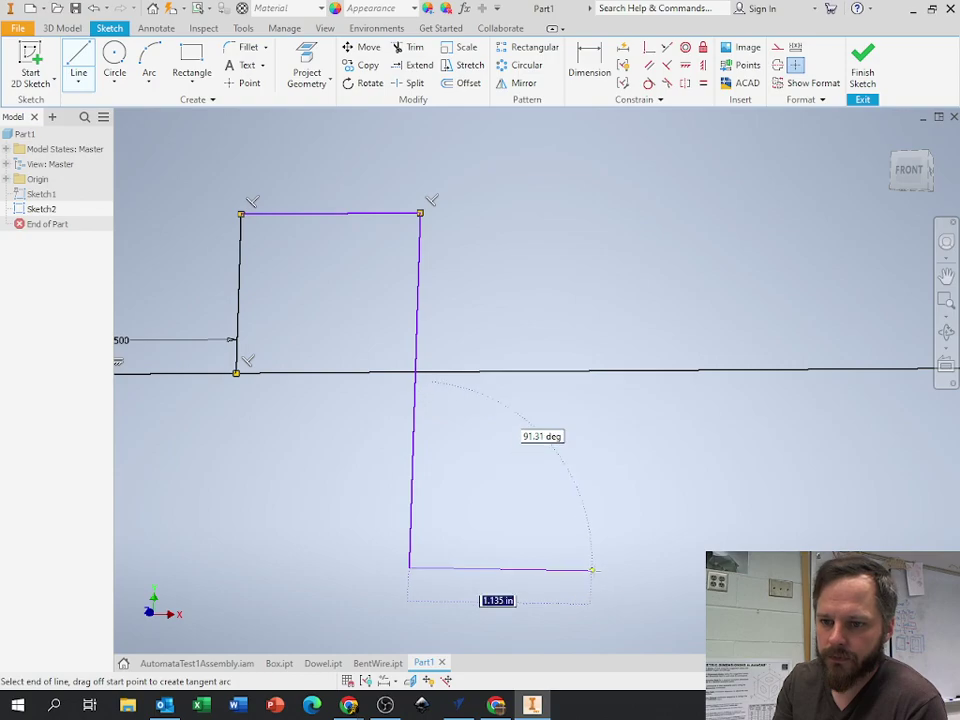
left_click(608, 570)
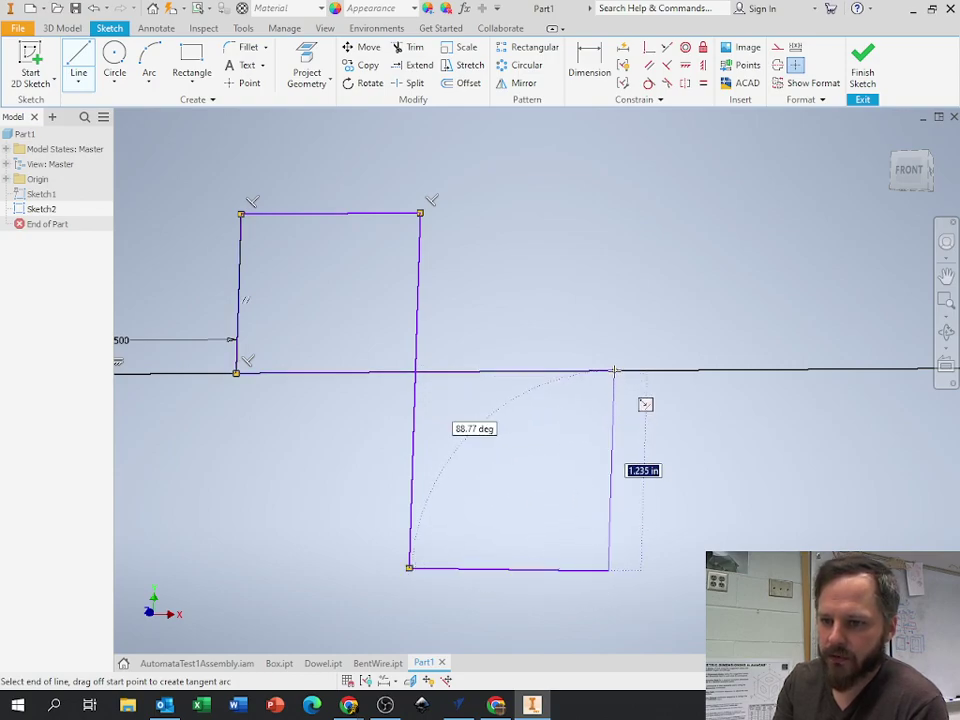
left_click(614, 370)
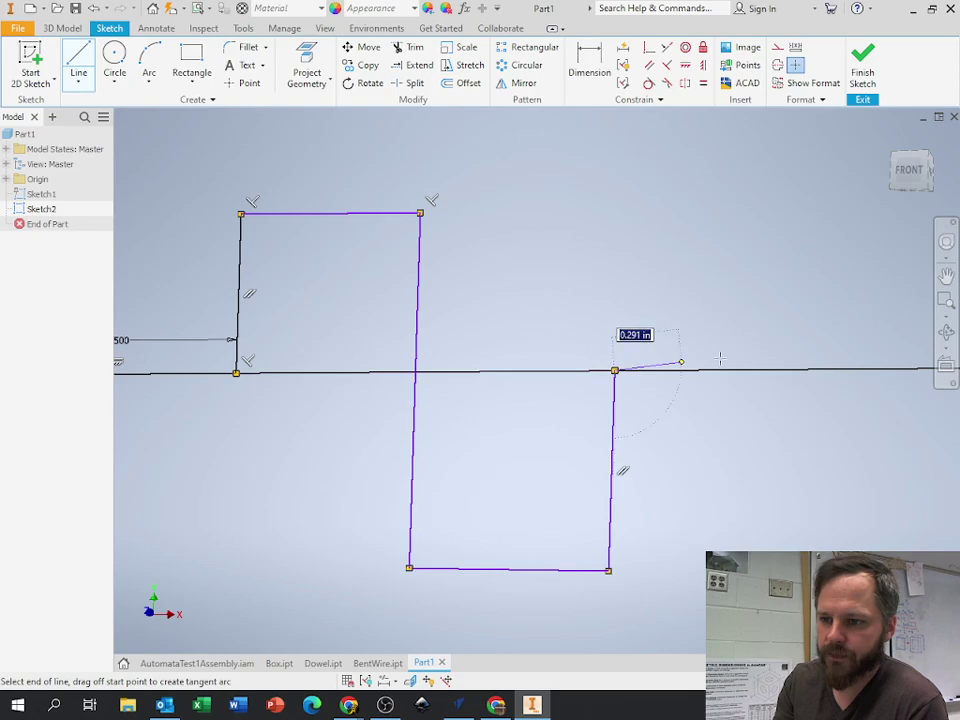
left_click(855, 370)
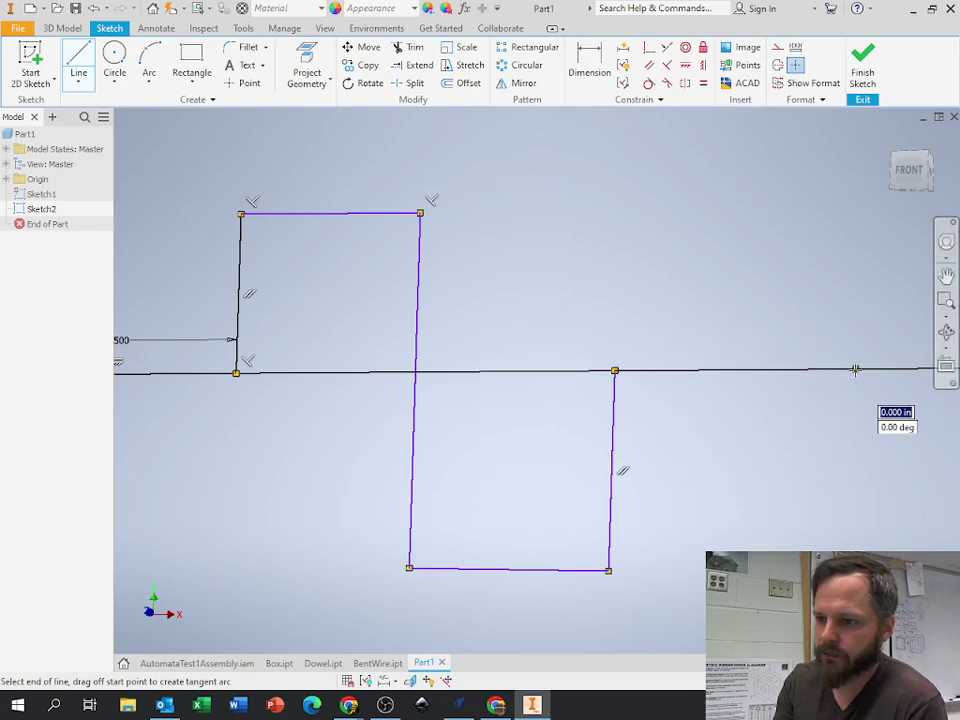
left_click(854, 426)
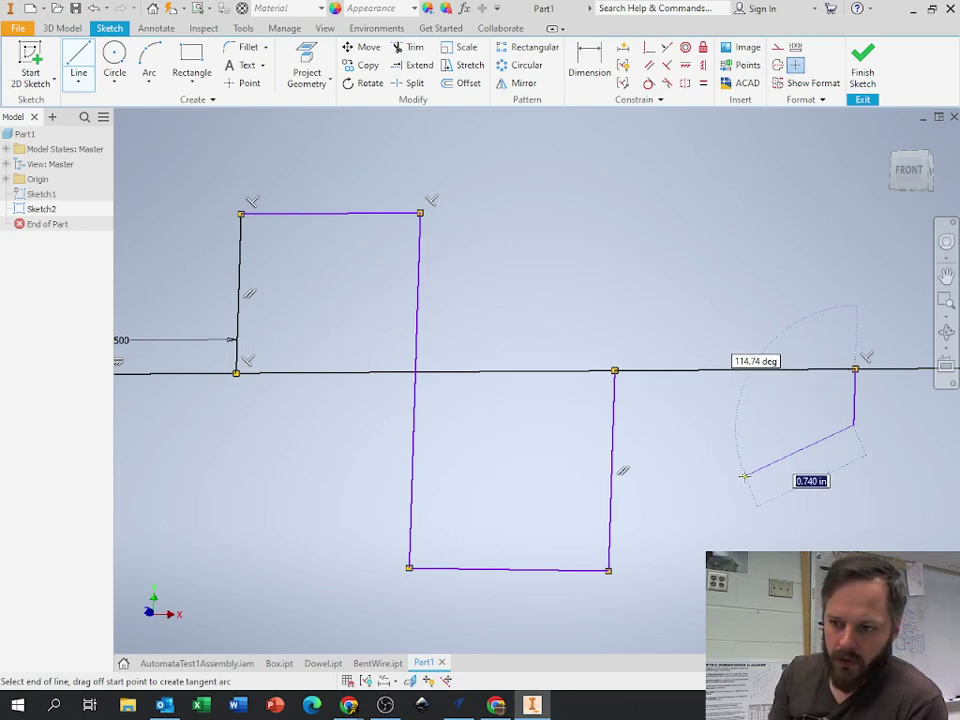
key("Escape")
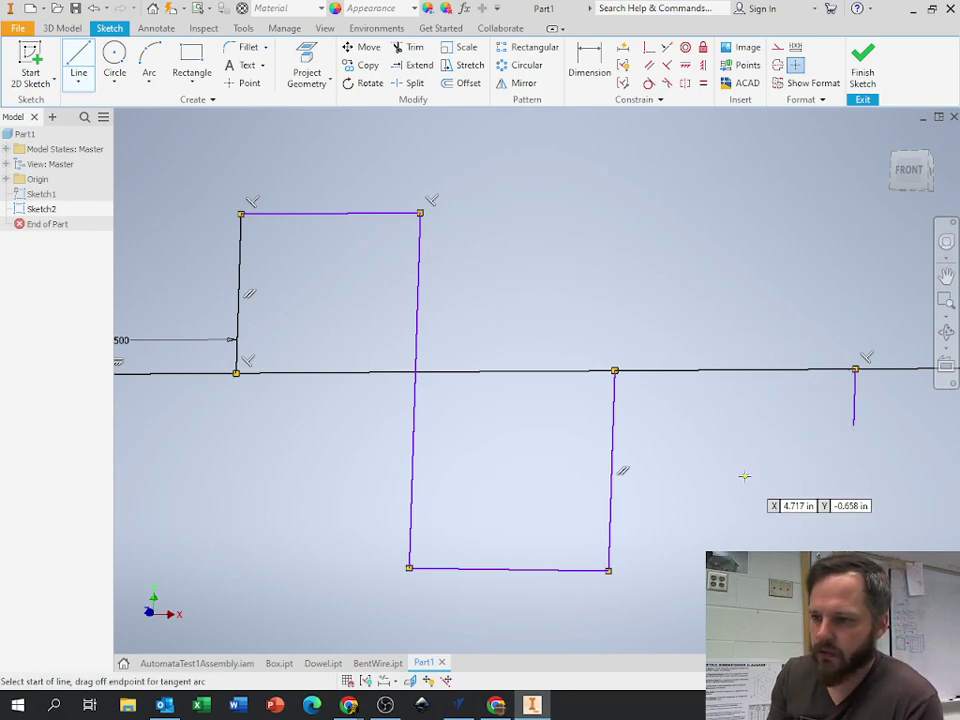
scroll(440, 266, "down", 2)
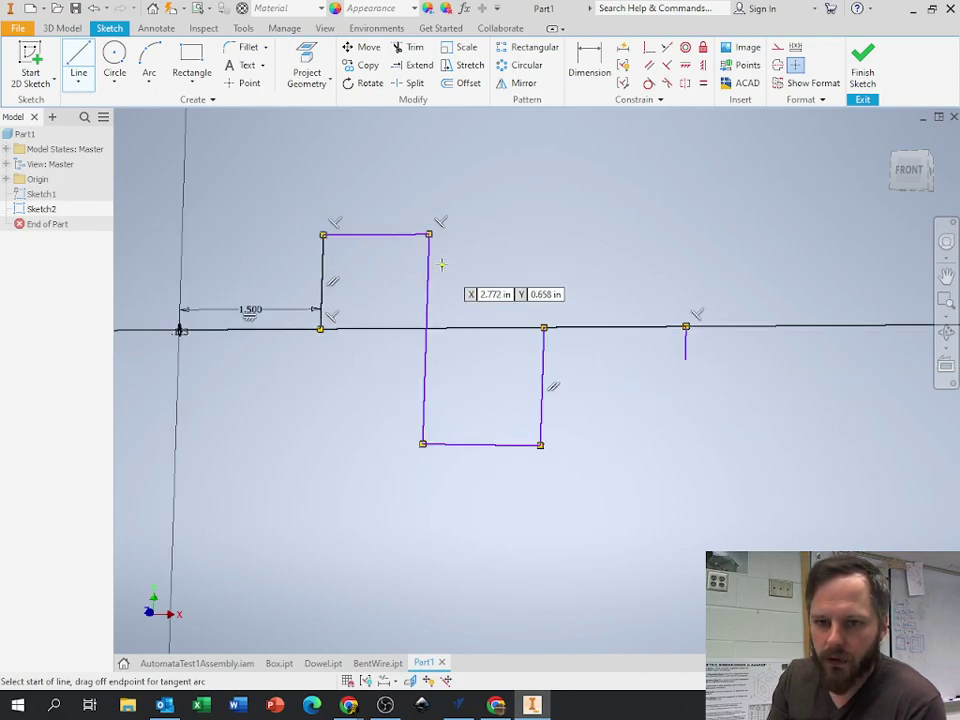
scroll(380, 230, "up", 3)
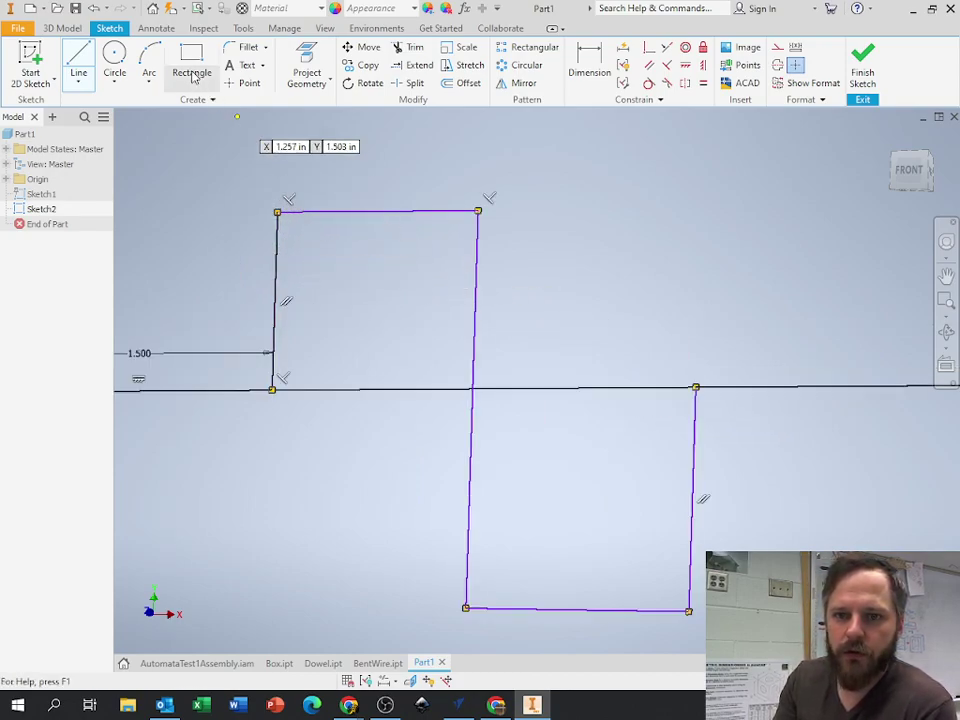
- Apply 0.25 in fillets to the loop's top corners, the dip's bottom corners and the axis bend
left_click(243, 52)
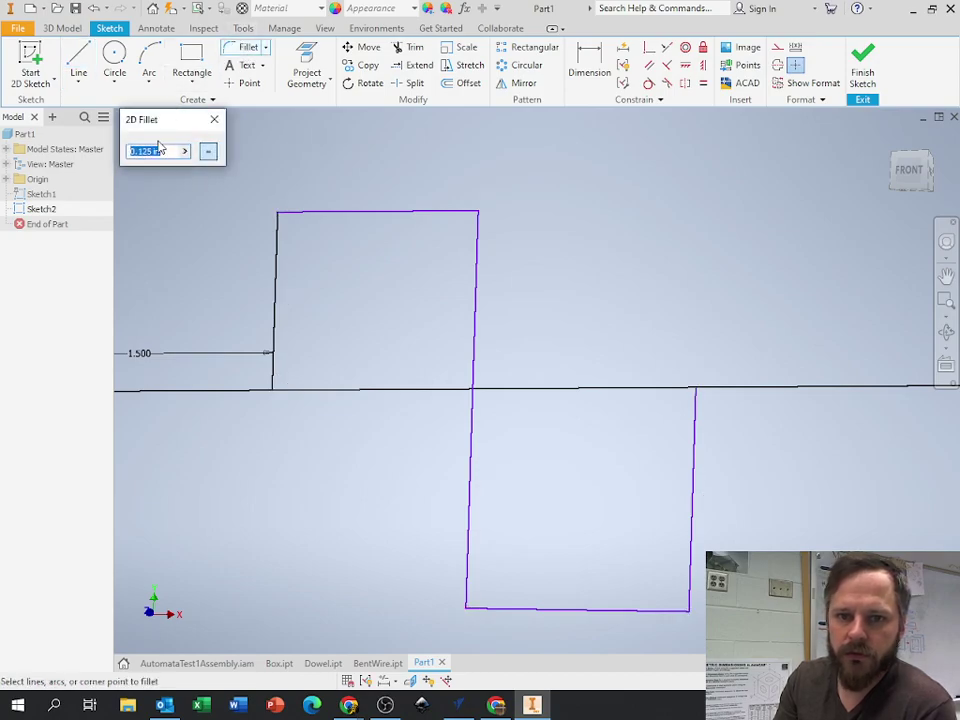
type(".5")
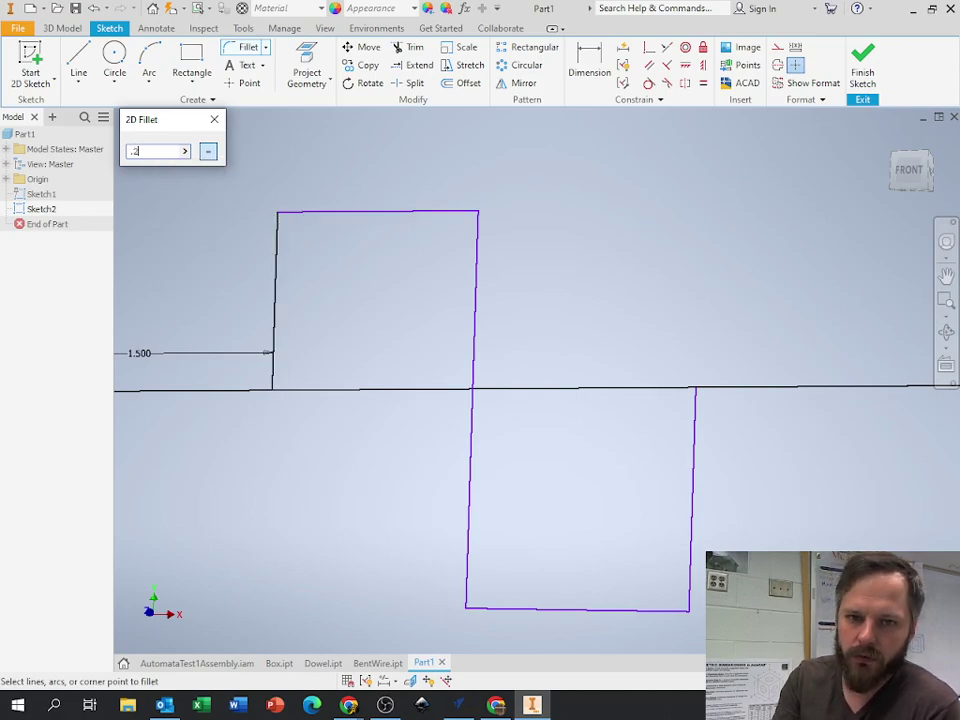
left_click(278, 213)
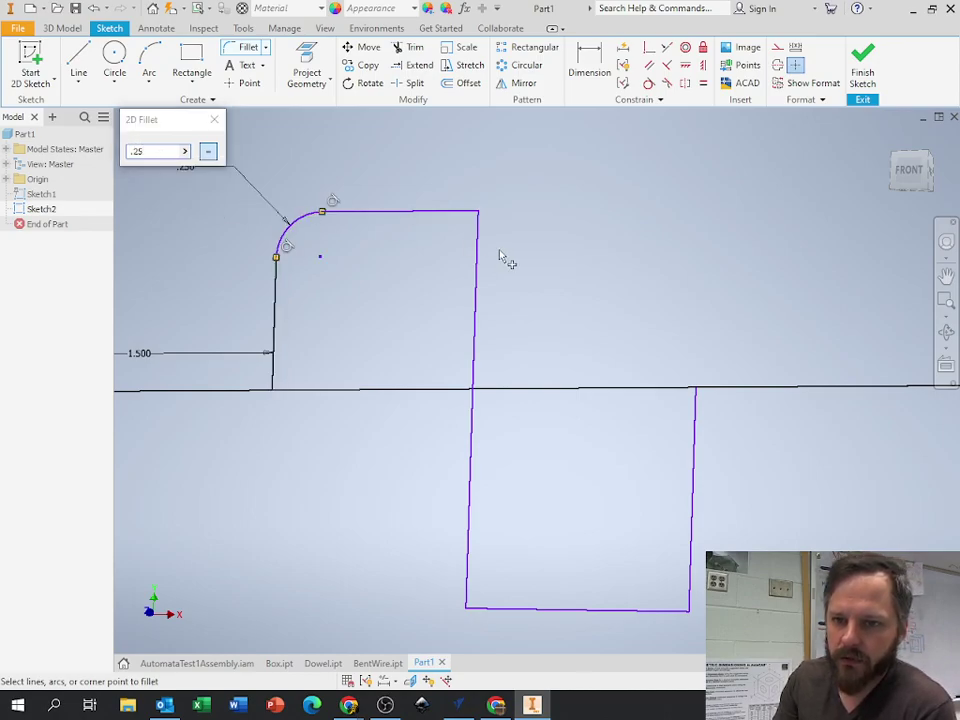
left_click(484, 218)
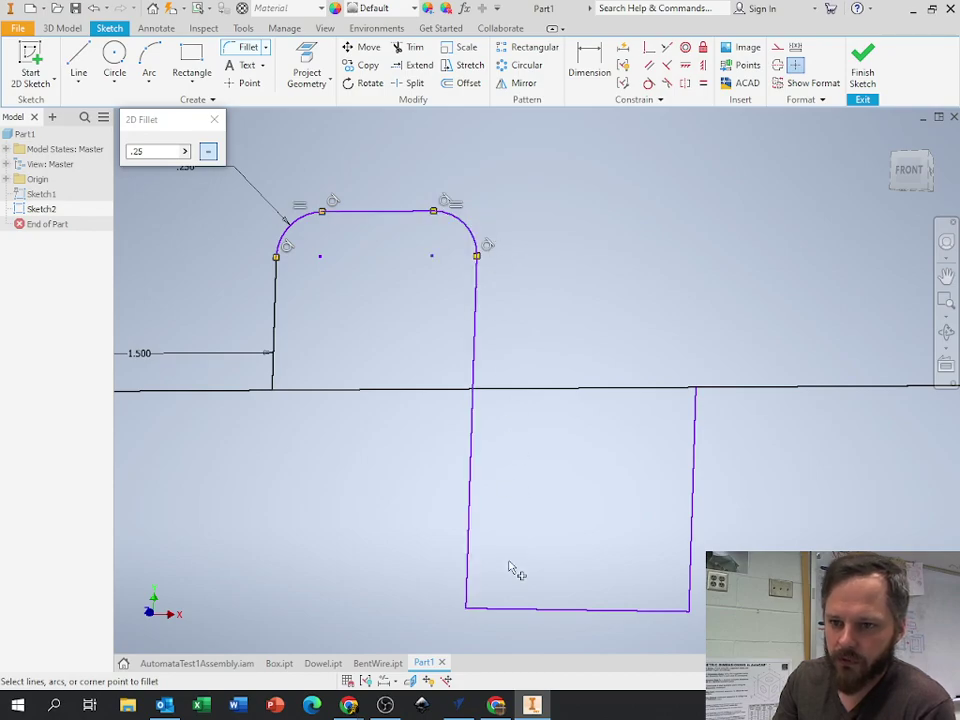
left_click(466, 607)
left_click(692, 609)
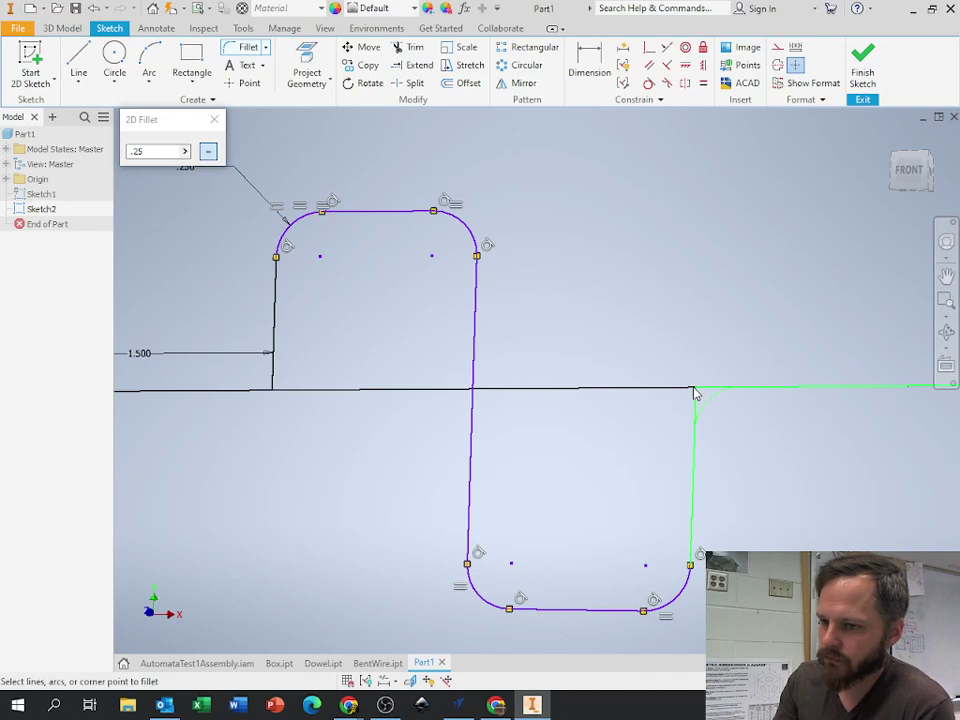
left_click(696, 391)
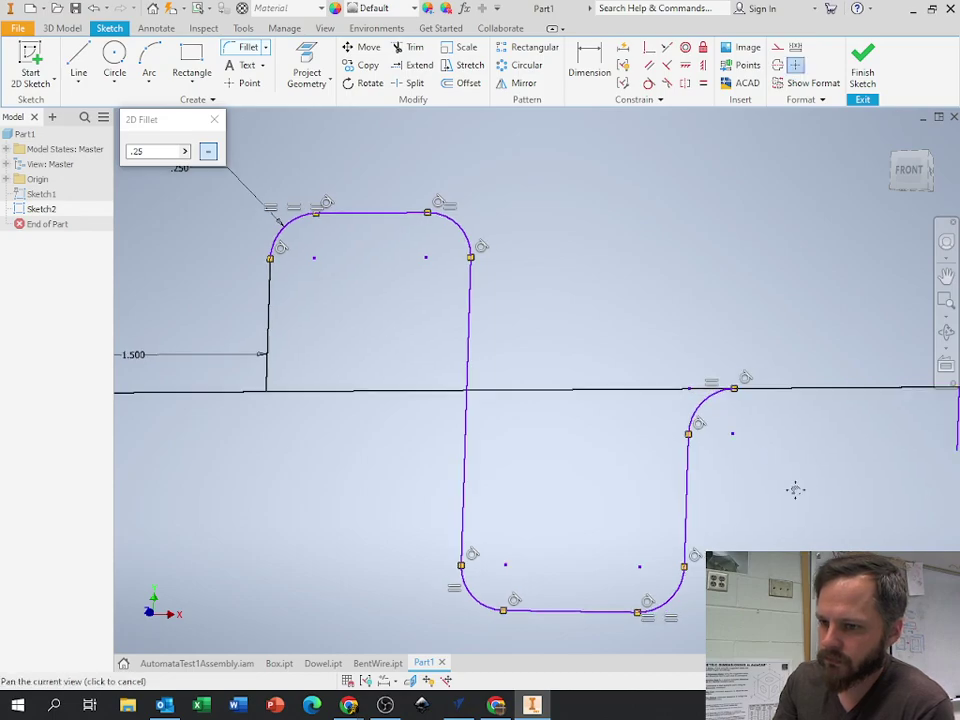
middle_click_drag(795, 489, 398, 463)
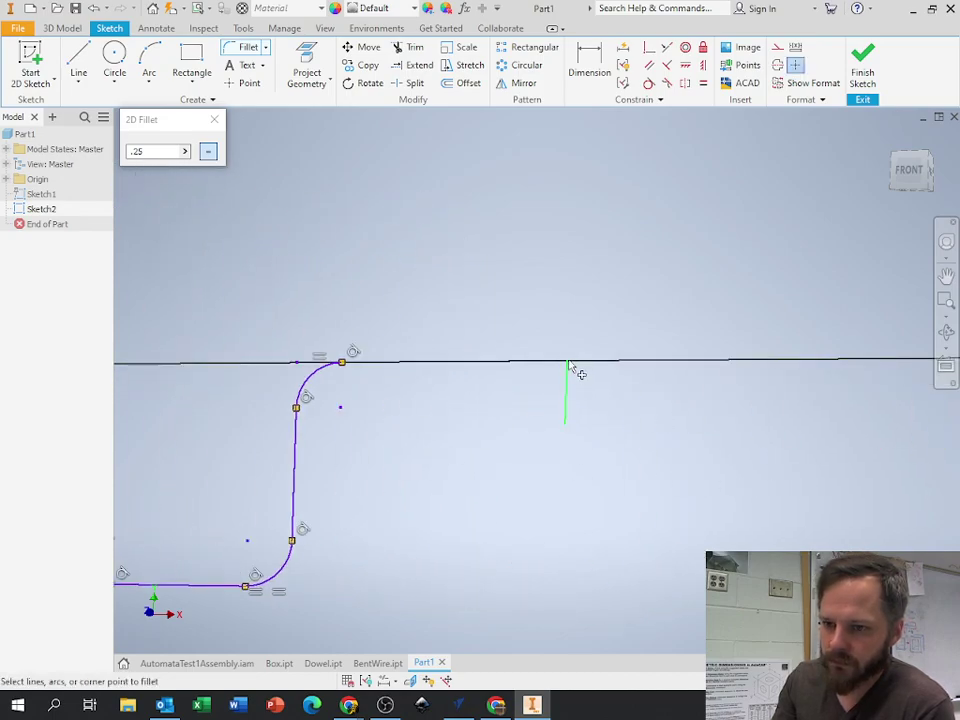
left_click(215, 120)
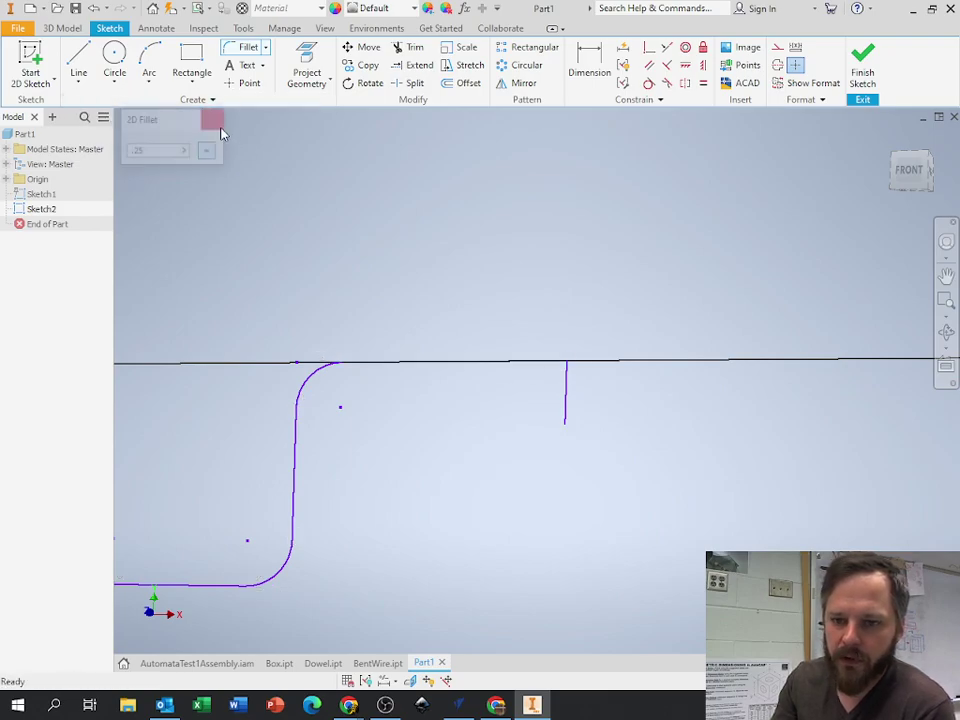
scroll(377, 291, "down", 5)
middle_click_drag(377, 291, 493, 383)
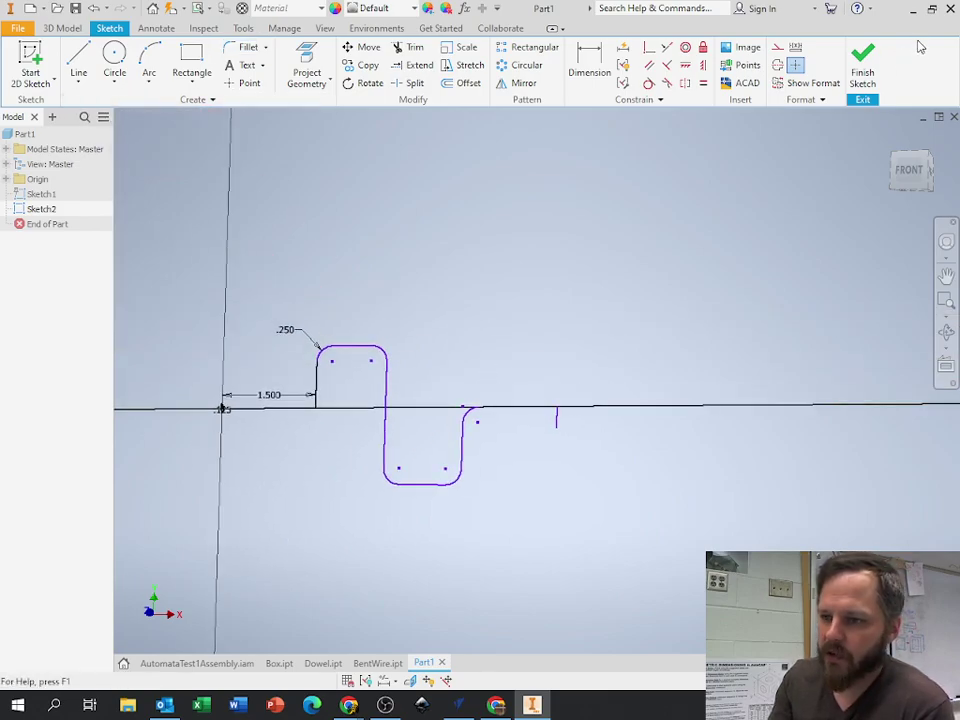
- Finish Sketch2 and zoom and pan to find the first unrounded corner
left_click(865, 66)
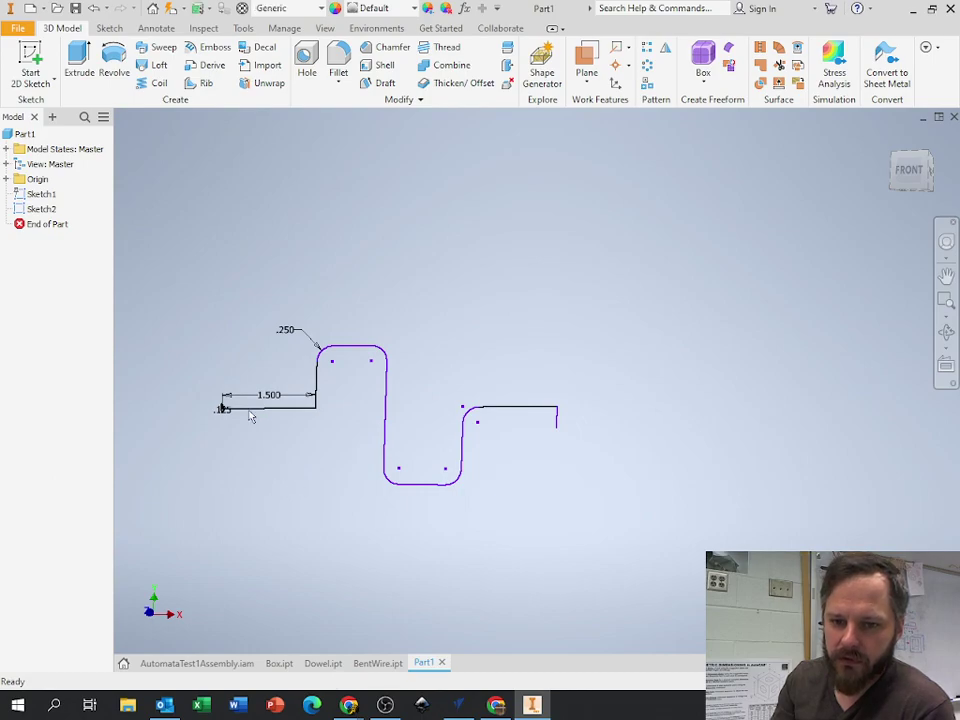
scroll(221, 405, "down", 3)
scroll(222, 406, "up", 10)
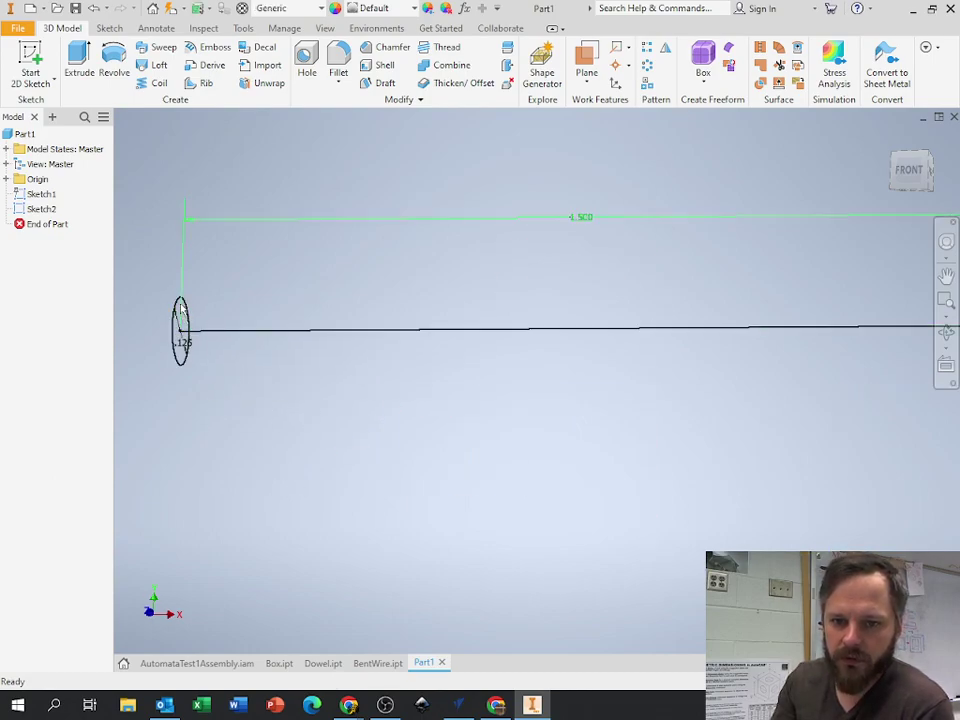
scroll(456, 446, "down", 5)
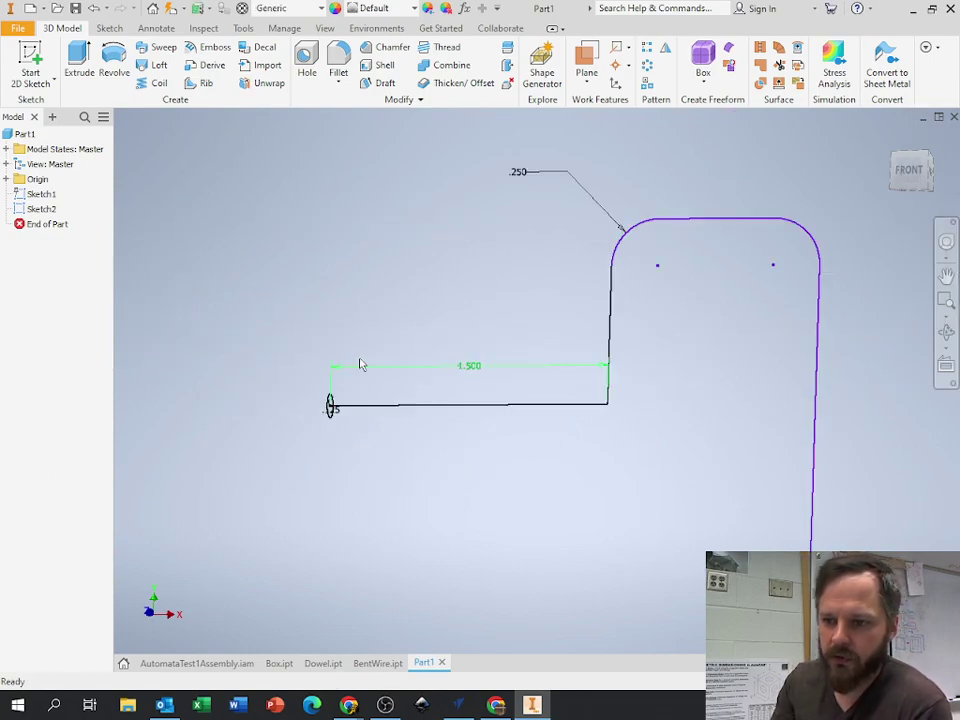
scroll(701, 495, "down", 2)
middle_click_drag(701, 495, 456, 456)
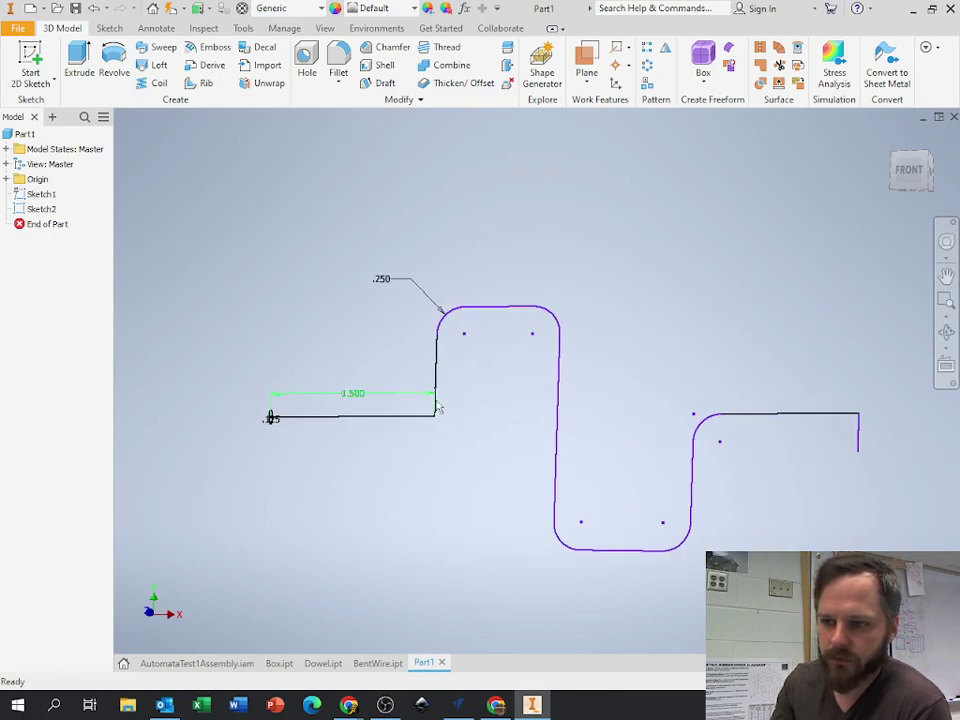
scroll(440, 390, "up", 3)
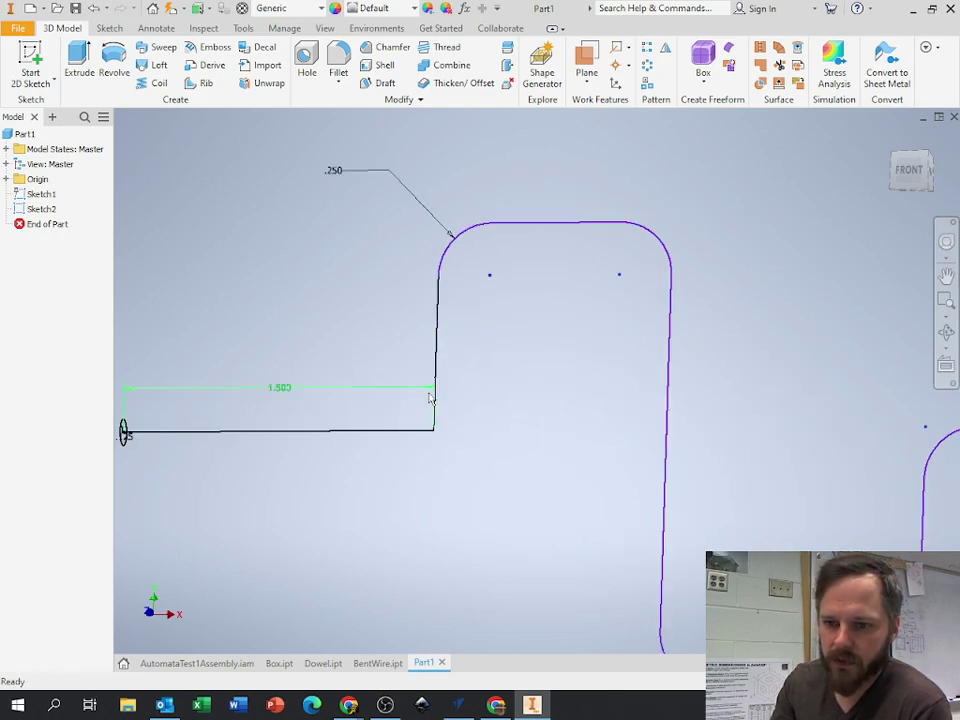
- Reopen Sketch2, fillet the corner after the 1.500 in leg at 0.250 in, and finish the sketch
double_click(40, 208)
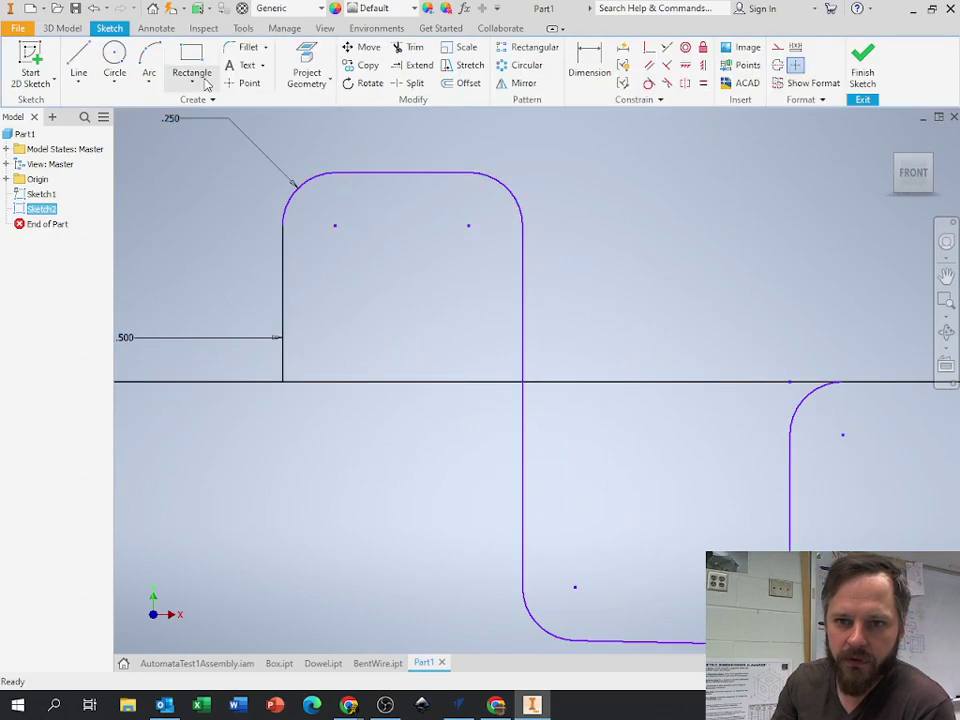
left_click(248, 47)
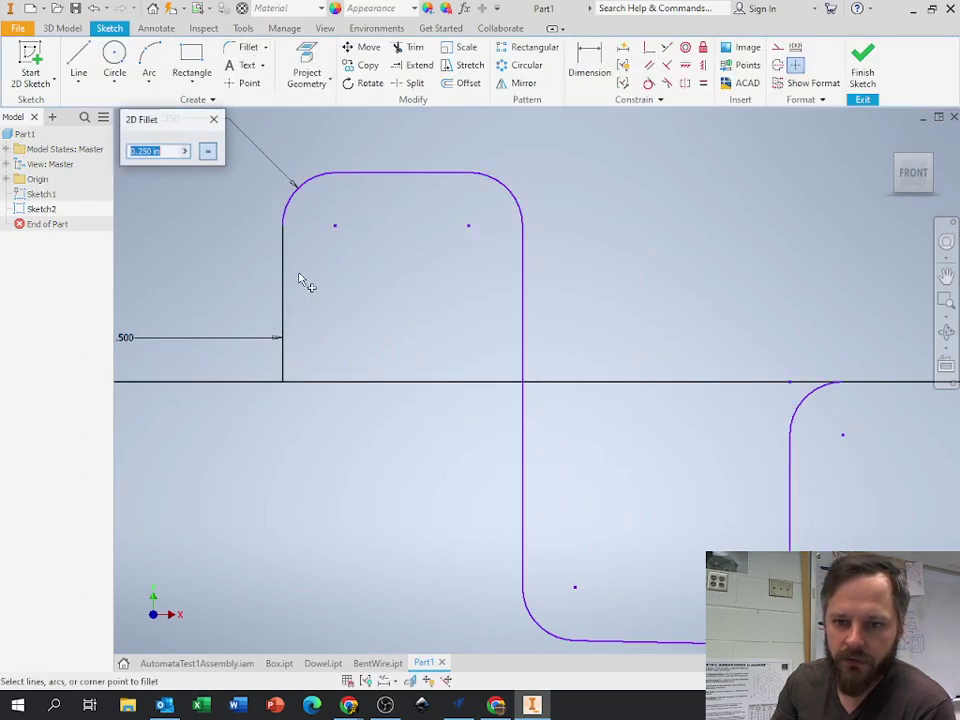
left_click(284, 384)
left_click(213, 119)
scroll(405, 550, "down", 2)
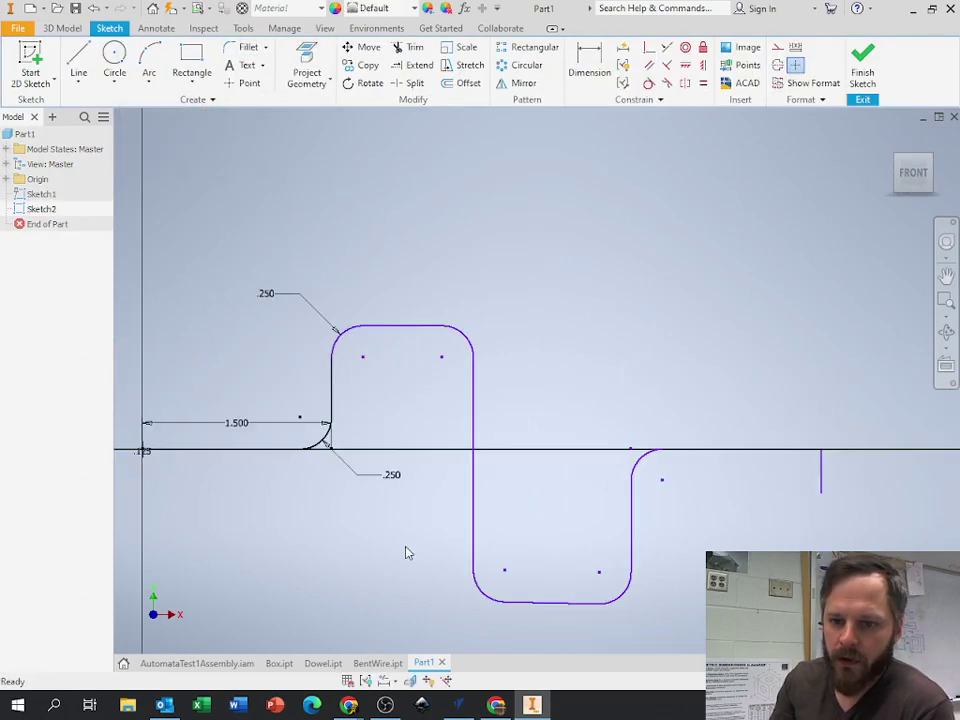
scroll(444, 487, "up", 2)
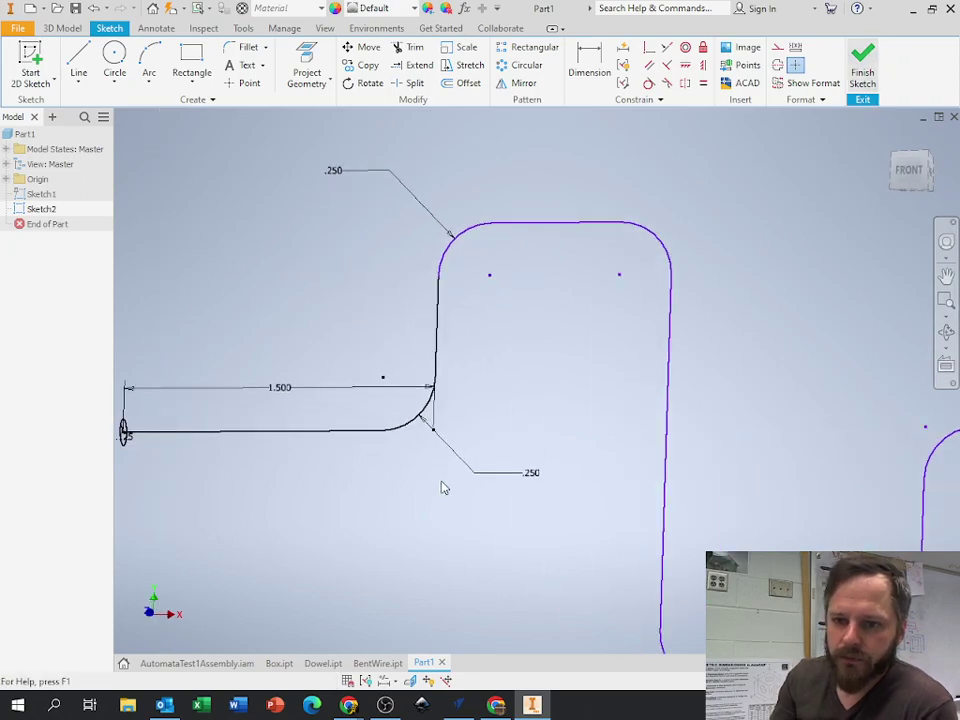
key("ctrl+Return")
scroll(440, 485, "down", 2)
middle_click_drag(437, 484, 317, 429)
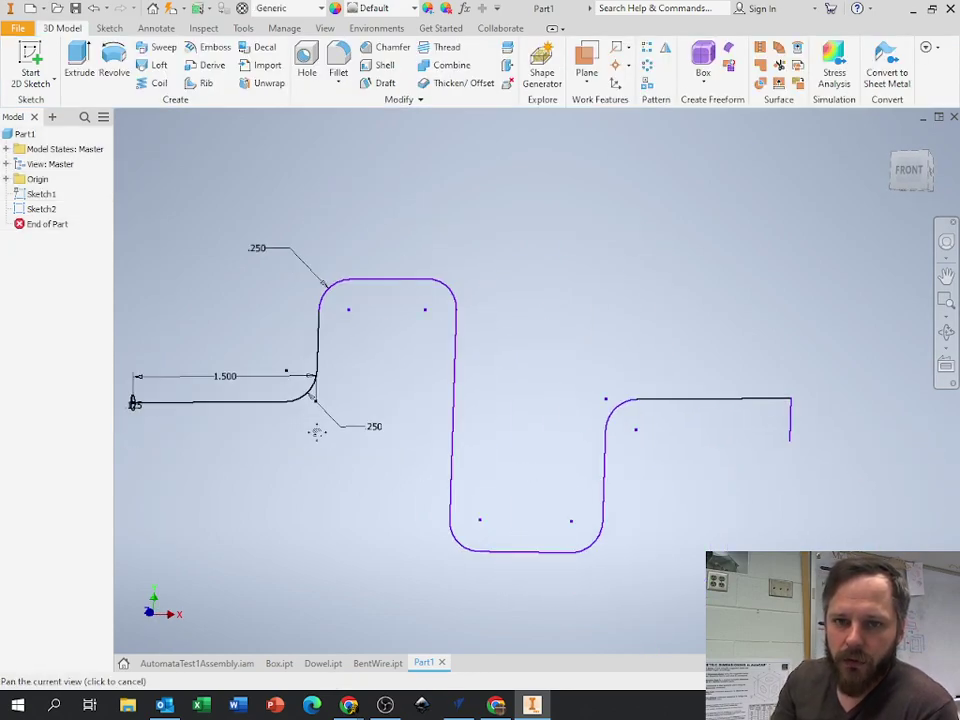
- Start a sweep of the circle profile and select the filleted zigzag path
left_click(160, 48)
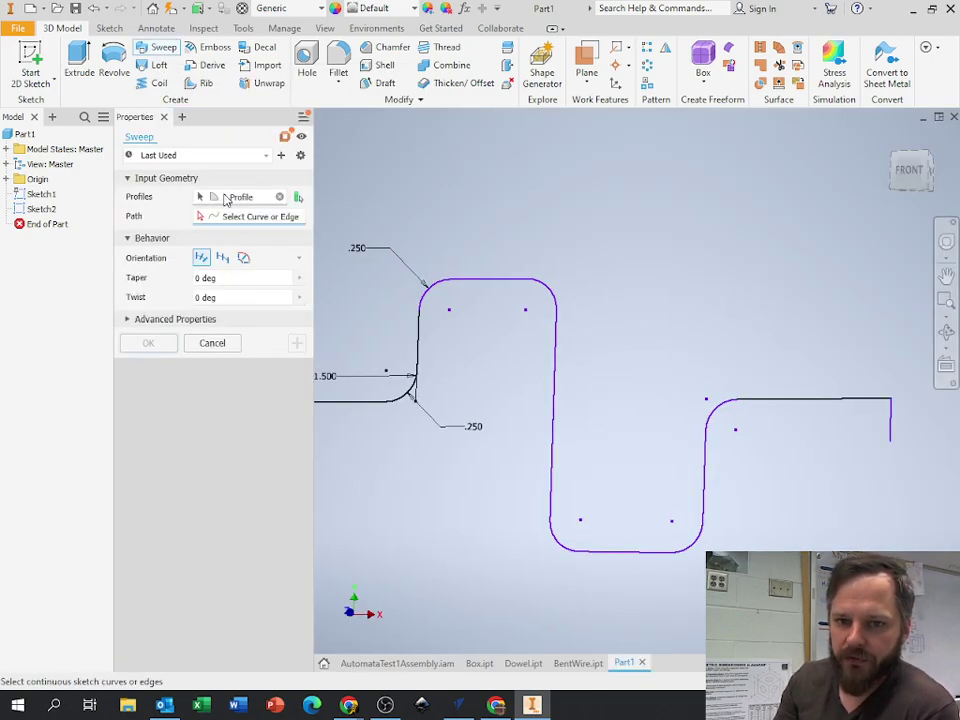
middle_click_drag(348, 292, 441, 315)
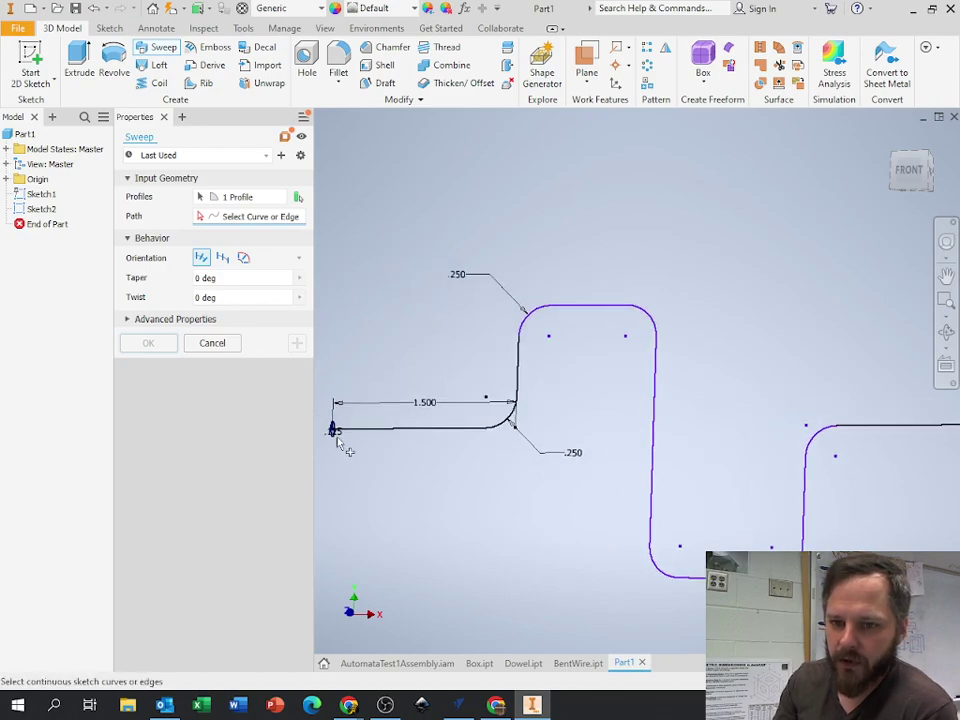
scroll(334, 435, "down", 5)
scroll(380, 420, "up", 4)
scroll(470, 330, "down", 1)
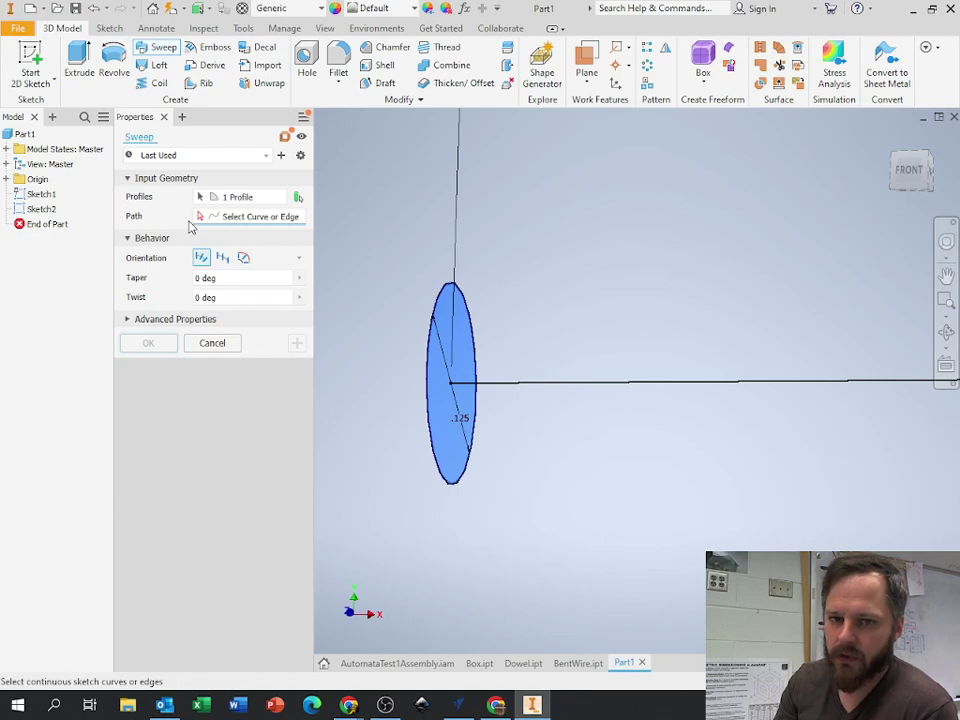
scroll(686, 463, "up", 2)
mouse_move(686, 463)
middle_mouse_down()
mouse_move(534, 482)
mouse_move(521, 439)
middle_mouse_up()
scroll(528, 440, "up", 2)
scroll(686, 471, "up", 4)
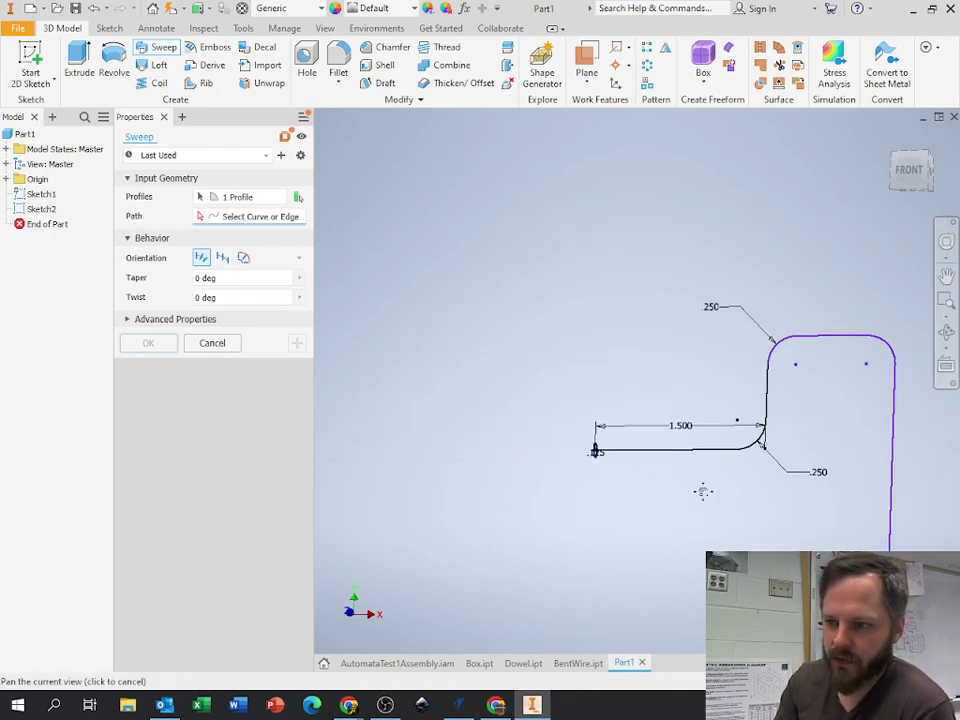
middle_click_drag(701, 489, 437, 456)
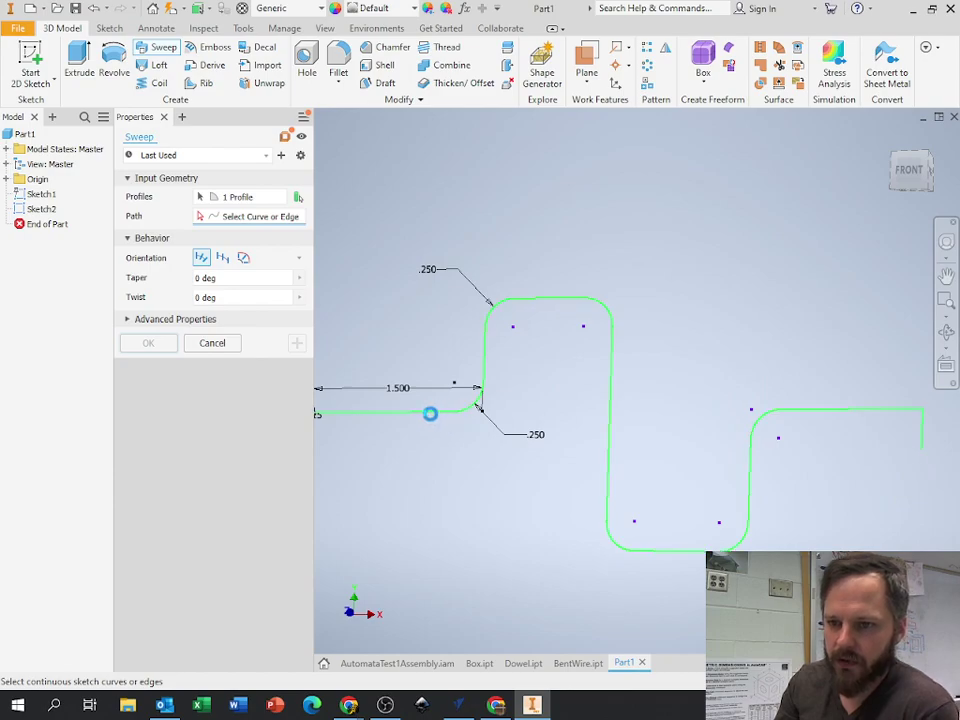
left_click(430, 413)
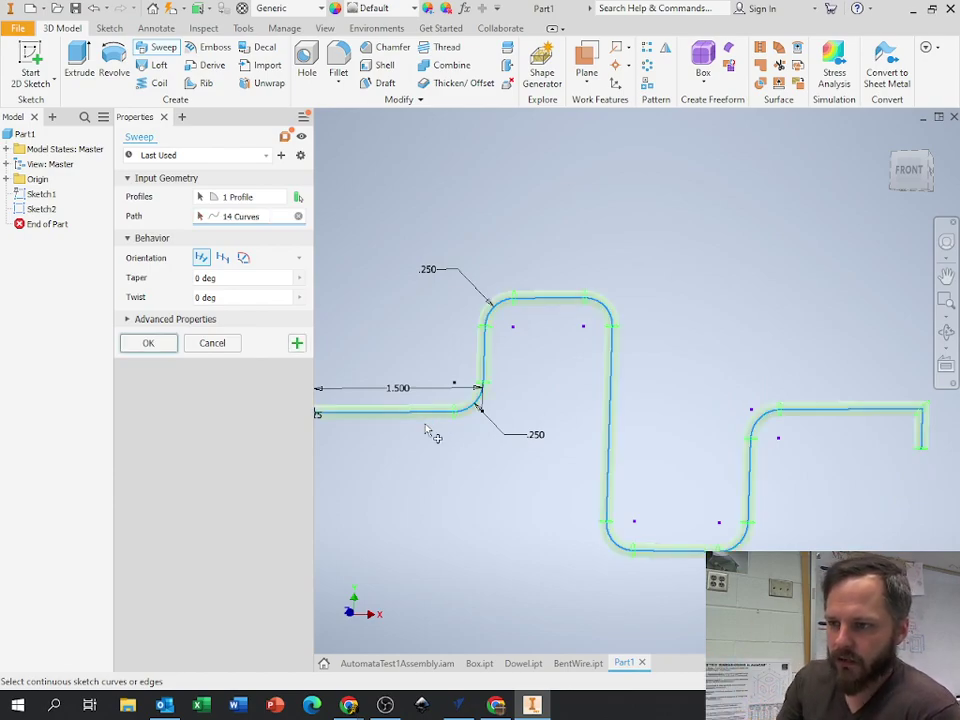
- Set the sweep orientation to Path and create the solid wire, Sweep1
middle_click_drag(563, 525, 609, 538, "shift")
left_click(222, 257)
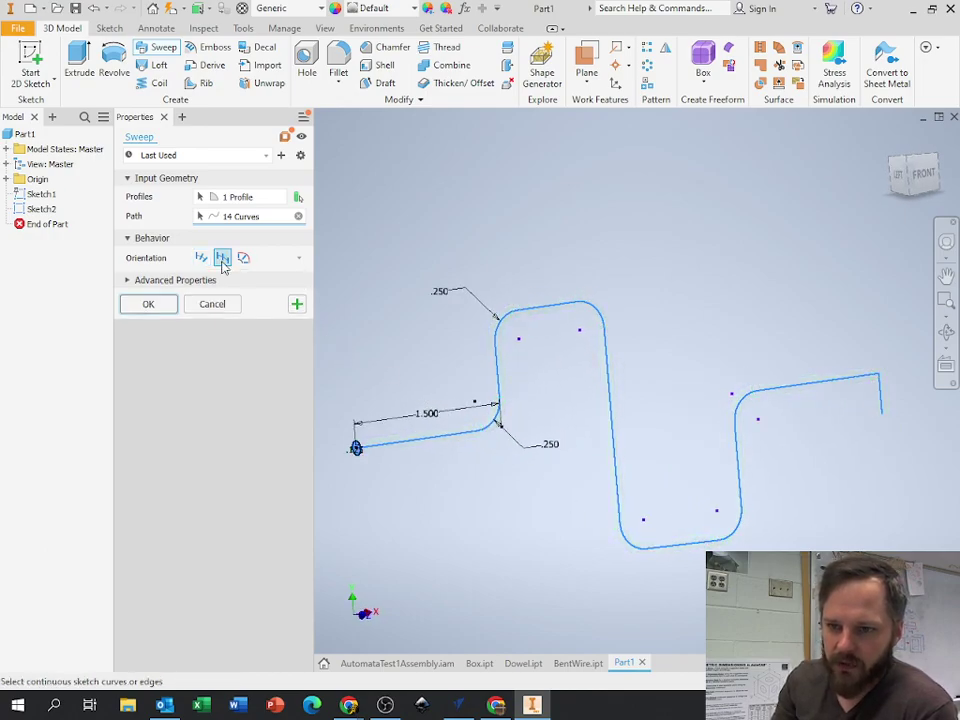
left_click(244, 260)
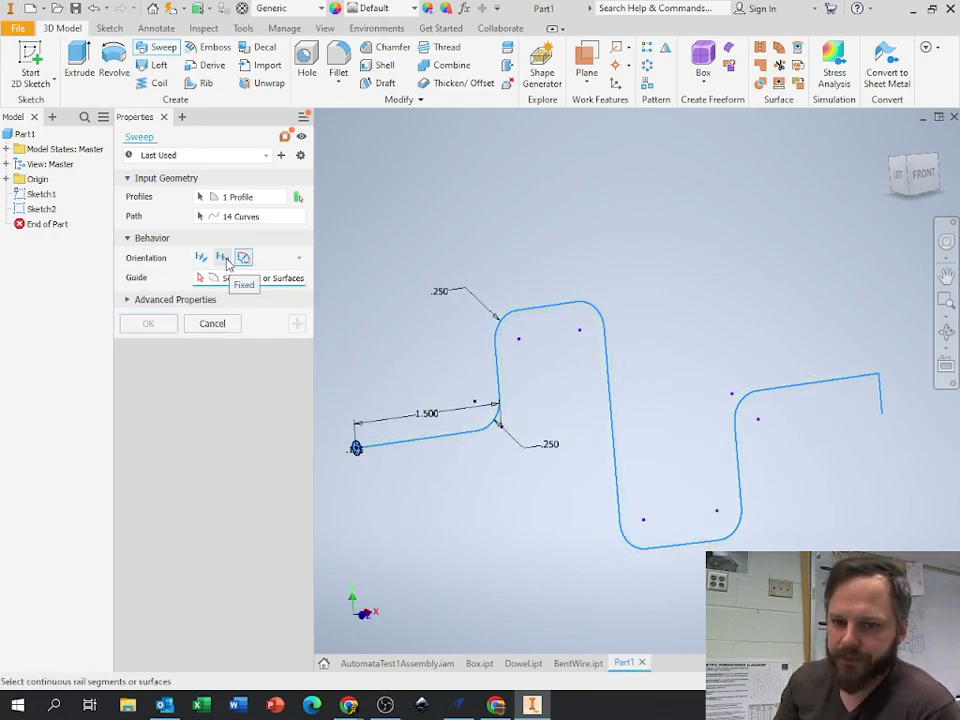
left_click(222, 257)
left_click(203, 259)
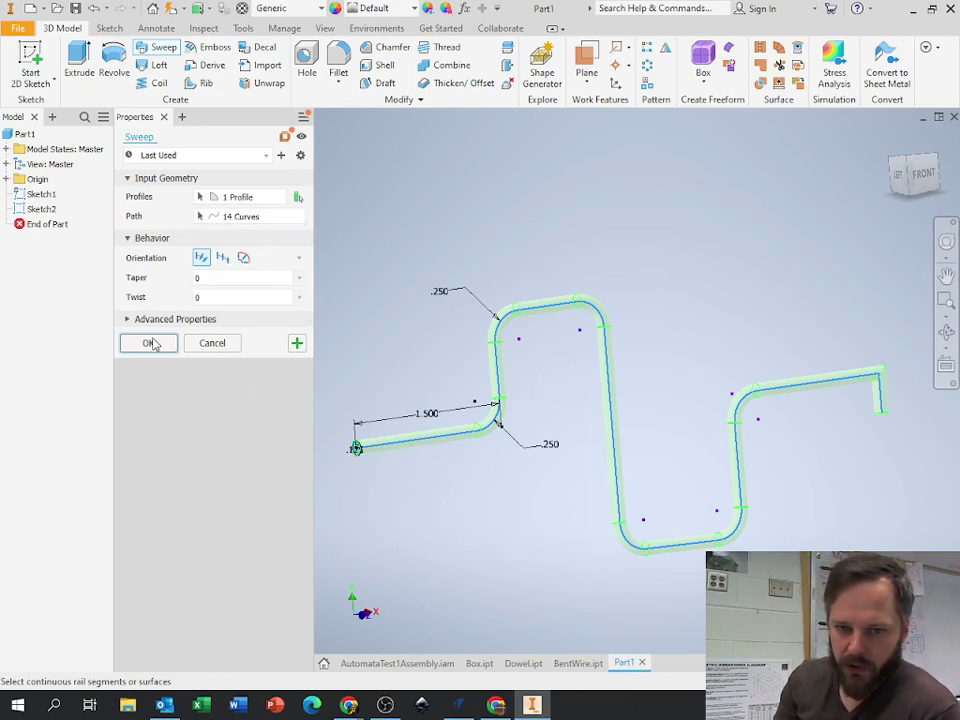
left_click(149, 343)
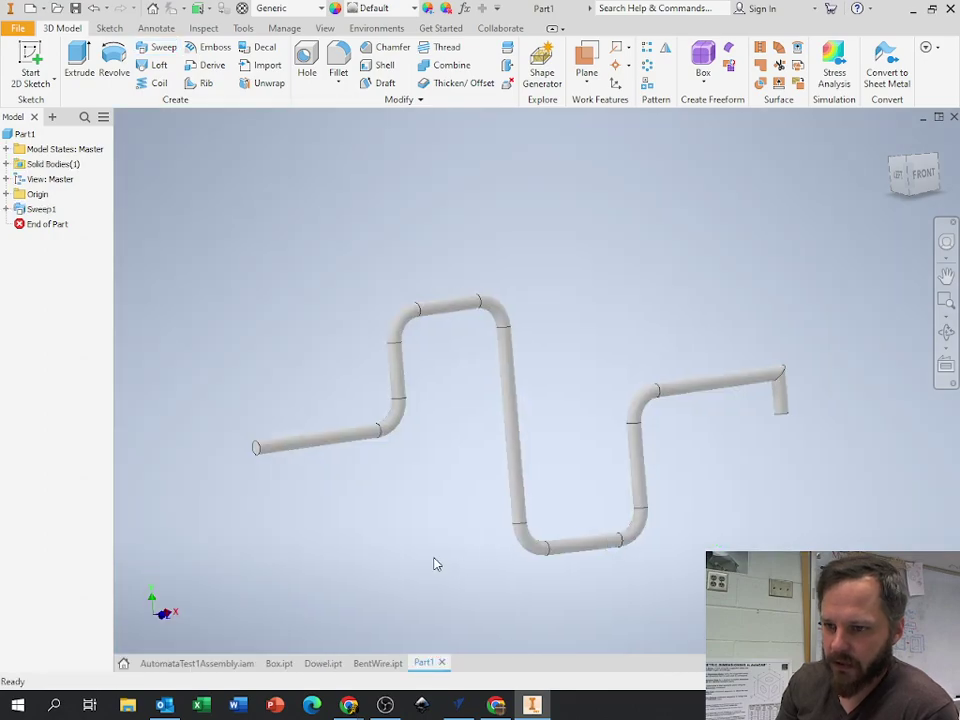
- Expand Sweep1 in the browser to reveal its profile Sketch1 and path Sketch2
mouse_move(434, 564)
middle_mouse_down("shift")
mouse_move(527, 568)
mouse_move(437, 562)
middle_mouse_up("shift")
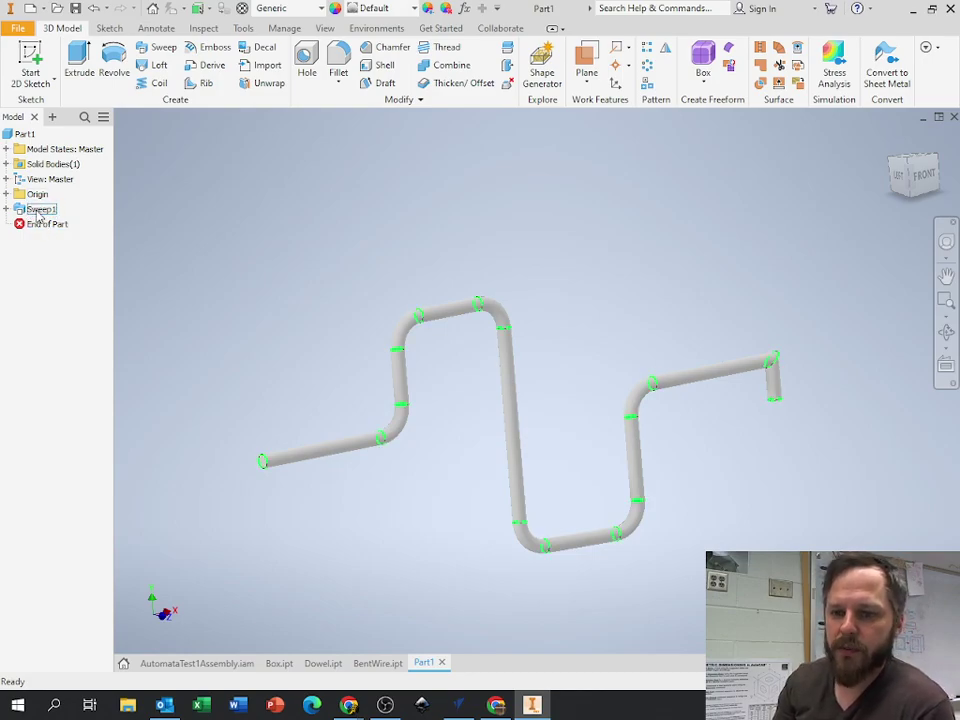
scroll(255, 494, "up", 3)
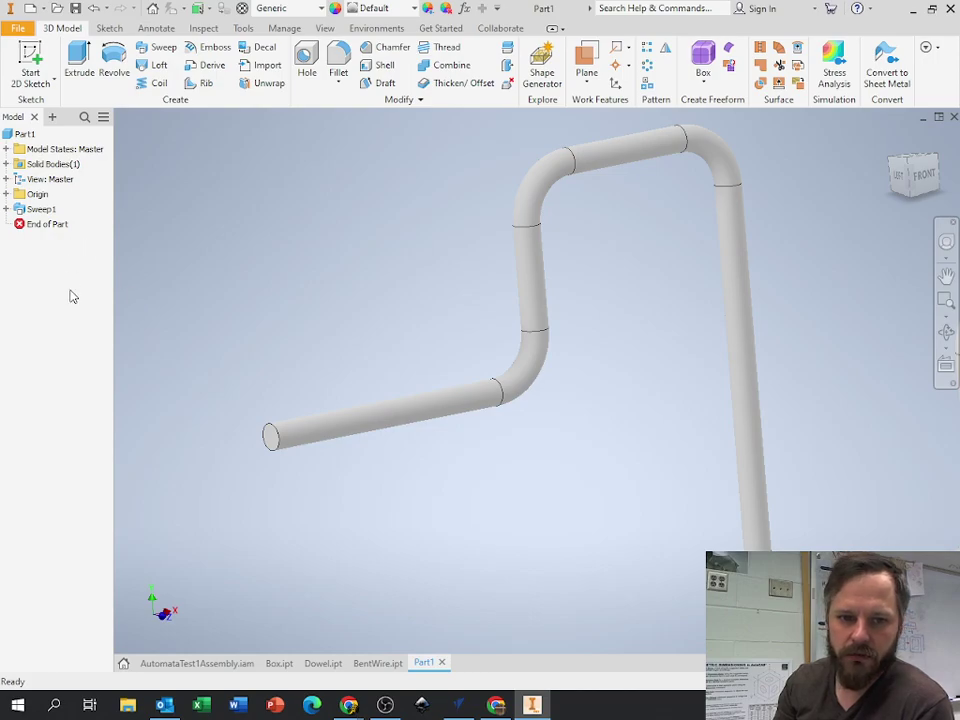
left_click(6, 209)
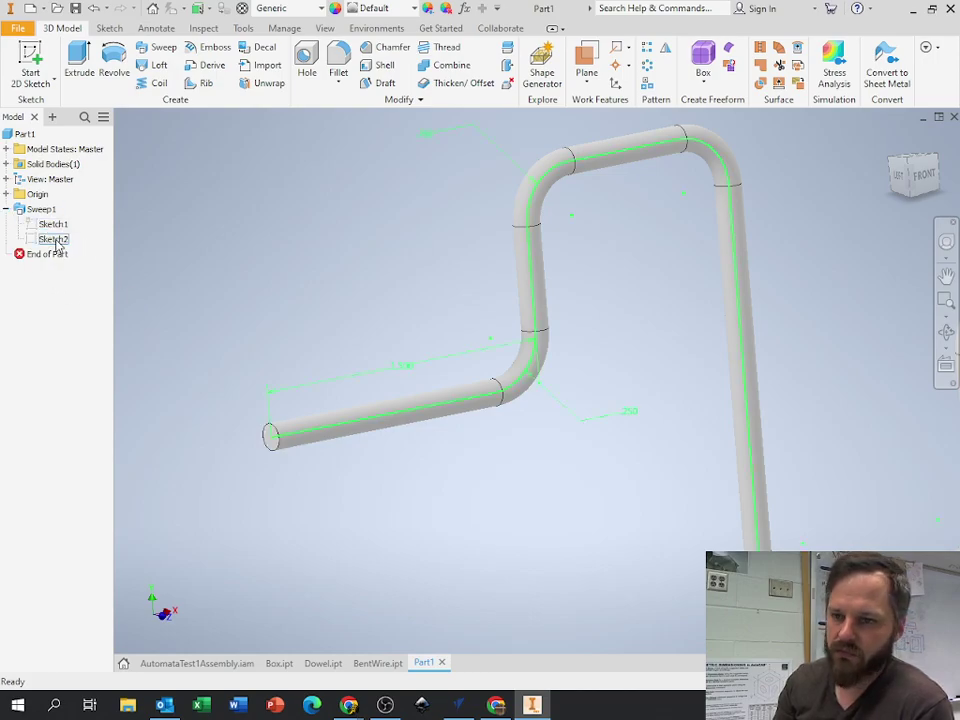
- Change the first-leg dimension in Sketch2 from 1.500 to 2.000 in and finish the sketch
double_click(54, 240)
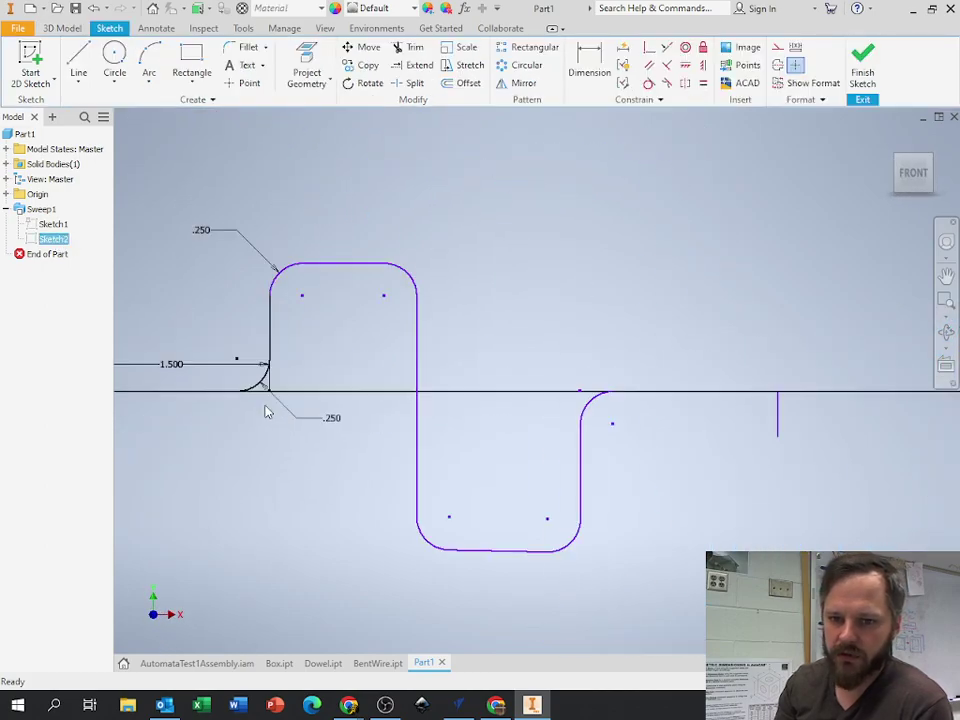
middle_click_drag(196, 372, 265, 368)
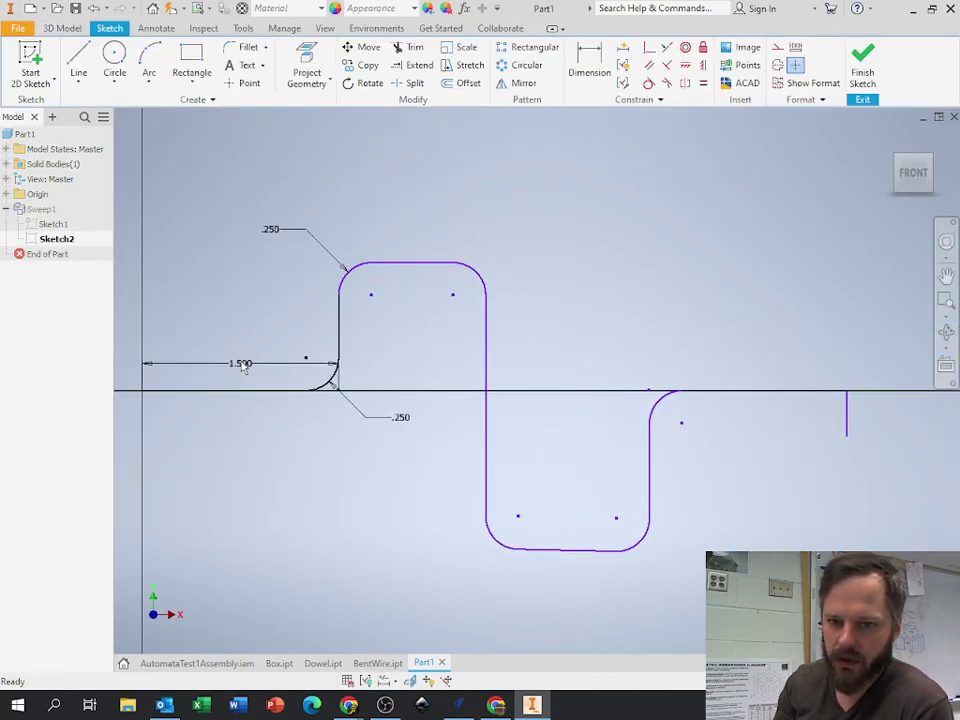
double_click(244, 364)
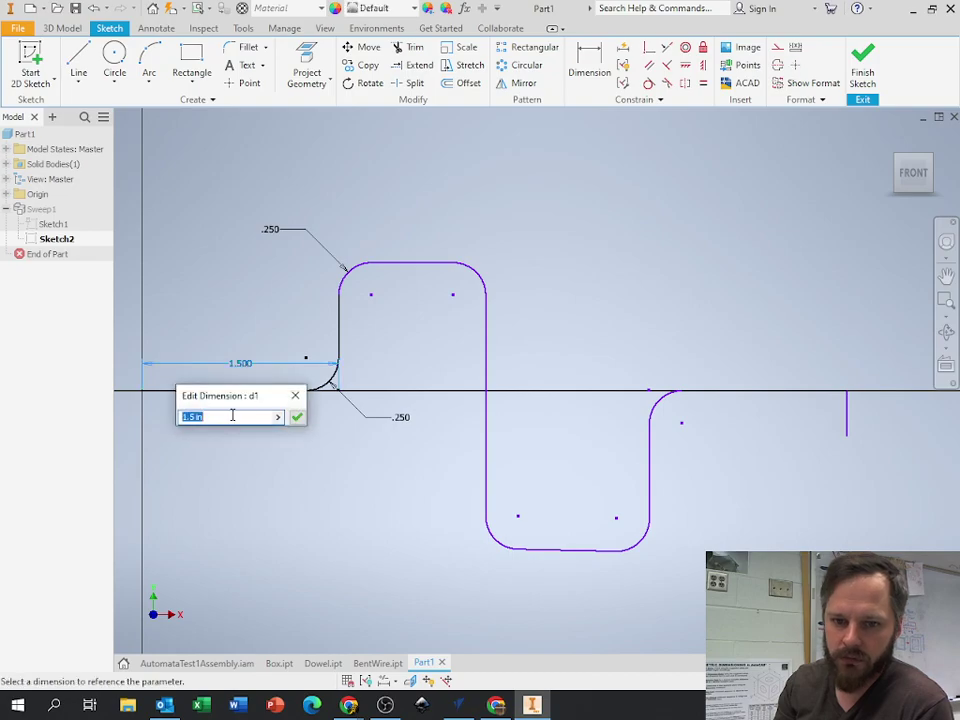
type("2")
key("Return")
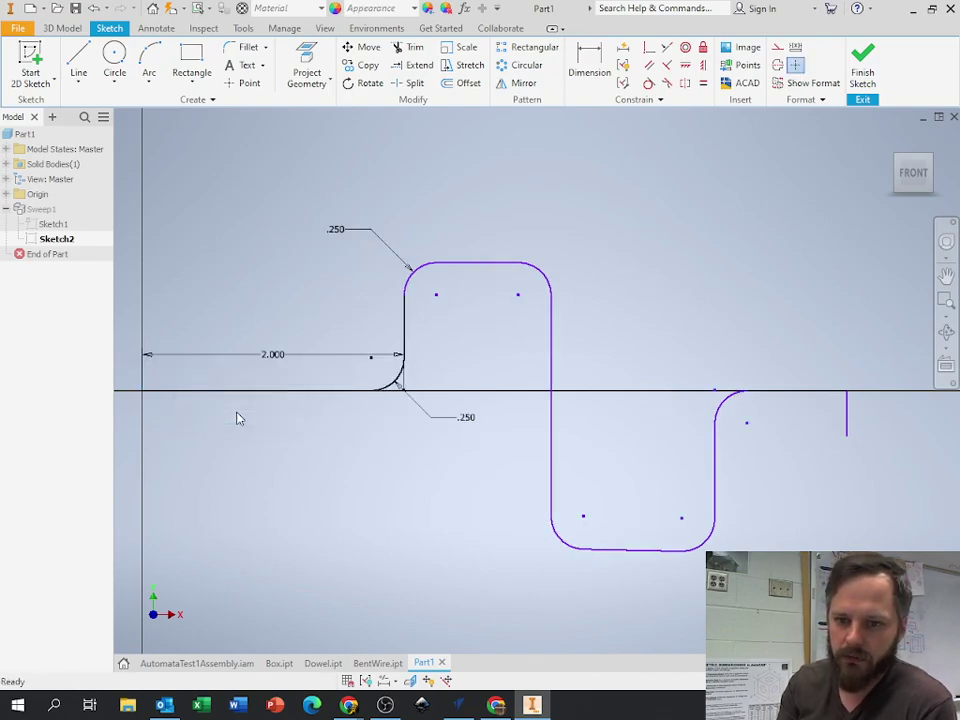
left_click(862, 65)
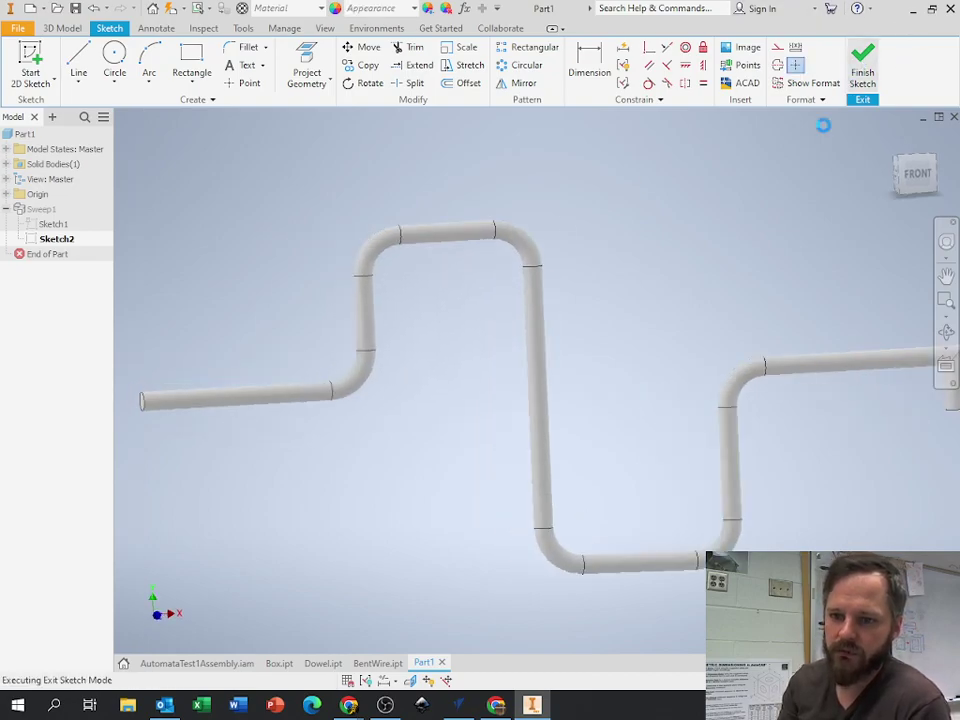
- Recentre the updated bent wire in view and apply a new appearance to it
scroll(773, 375, "down", 5)
mouse_move(773, 375)
middle_mouse_down()
mouse_move(559, 381)
mouse_move(384, 447)
middle_mouse_up()
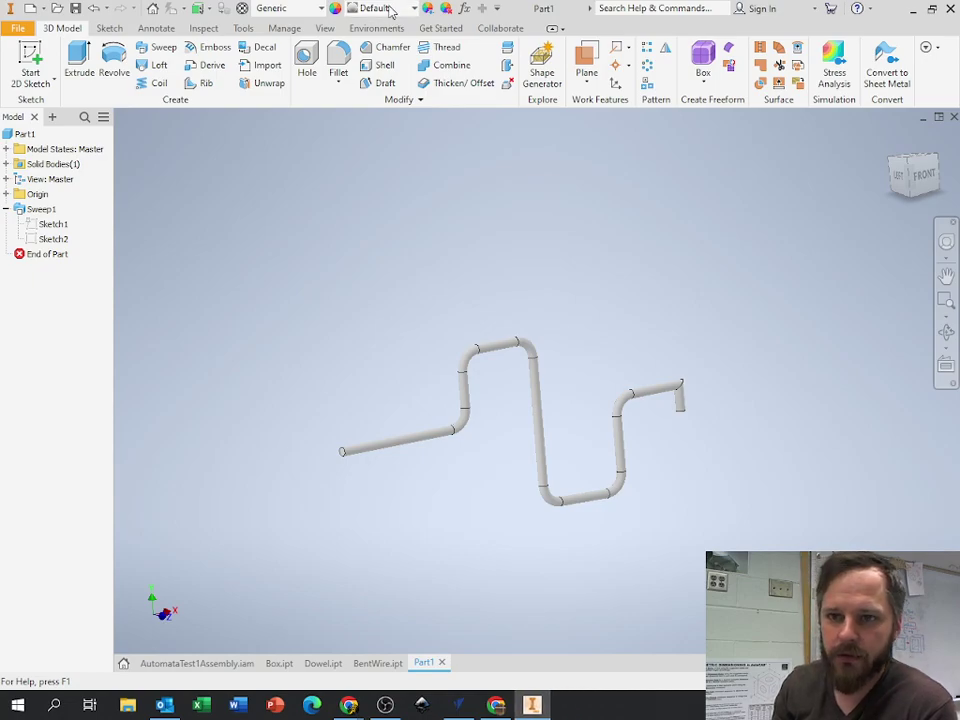
left_click(391, 11)
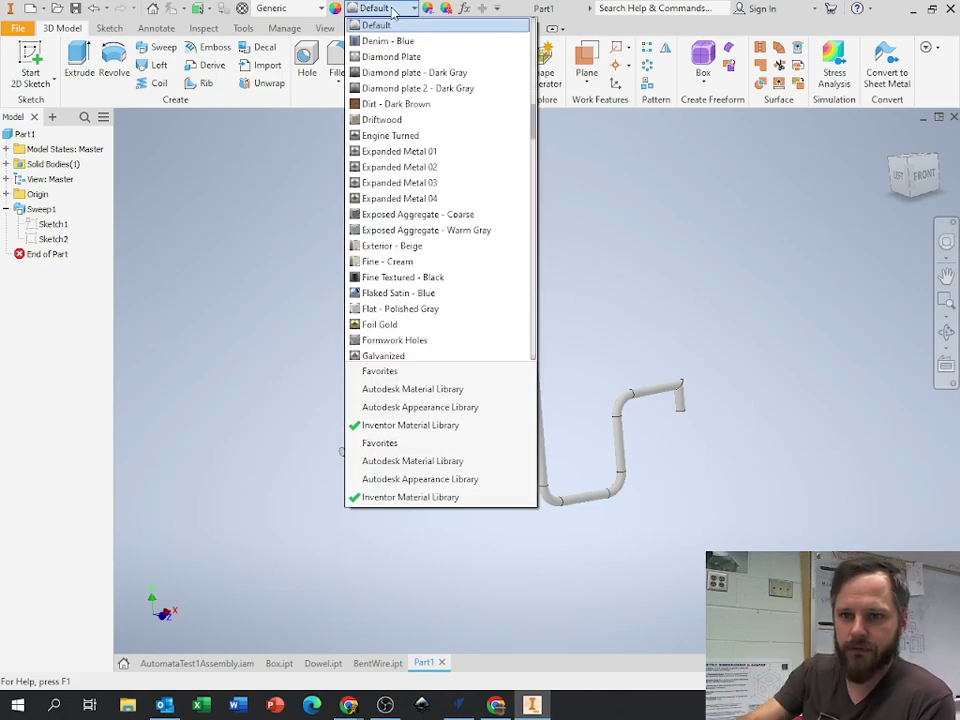
left_click(390, 325)
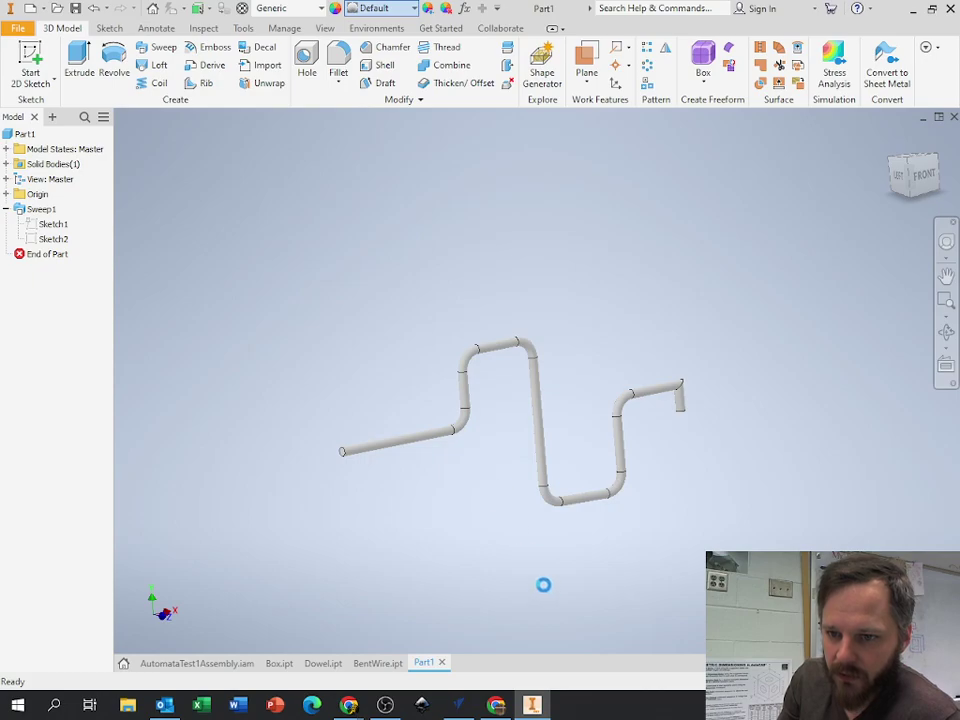